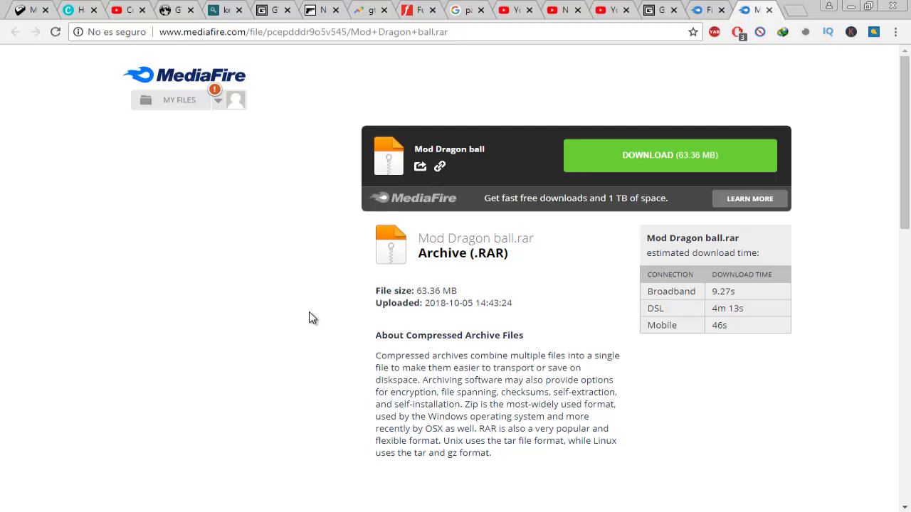
Download Mod Dragon ball.rar from MediaFire into the Compressed downloads folder and close the leftover blank browser tab
right_click(617, 150)
left_click(631, 164)
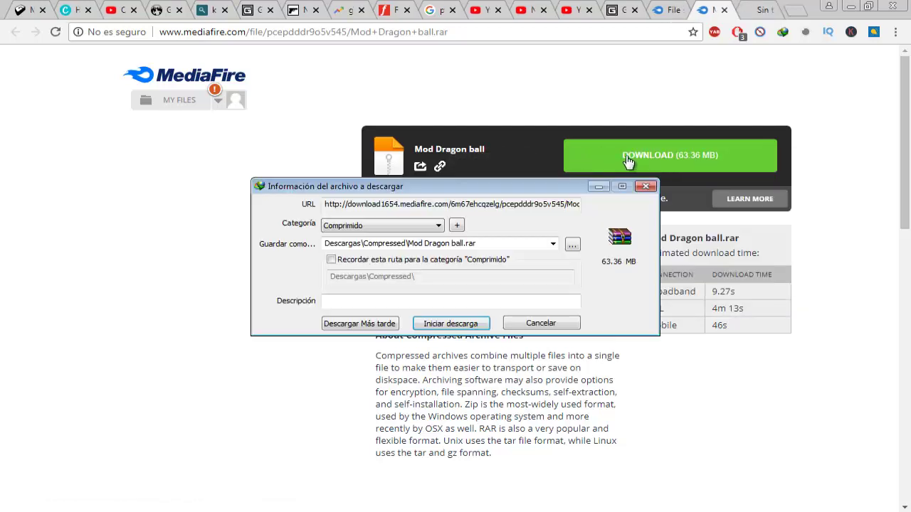
left_click(465, 321)
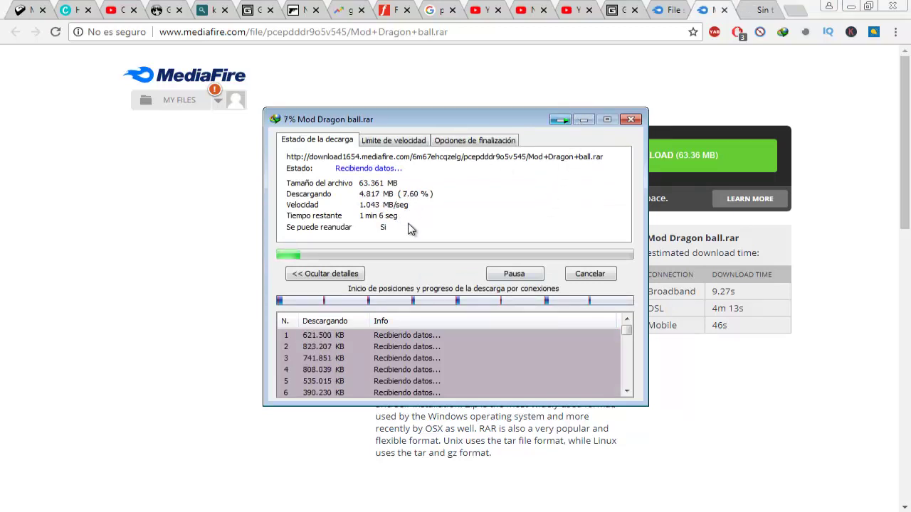
left_click(583, 119)
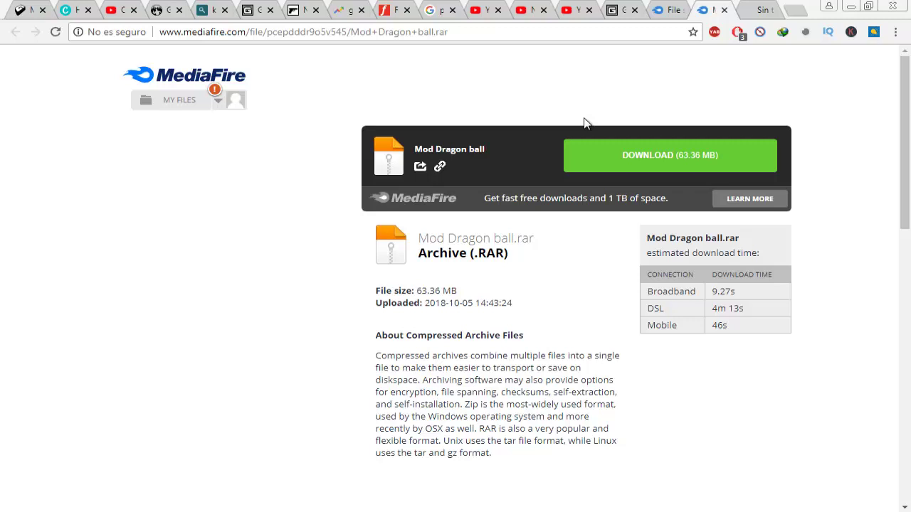
left_click(767, 9)
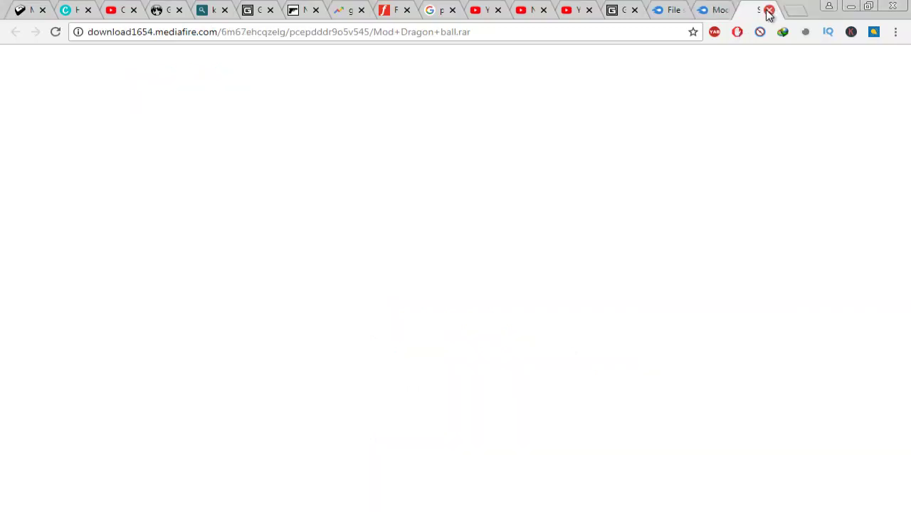
left_click(769, 10)
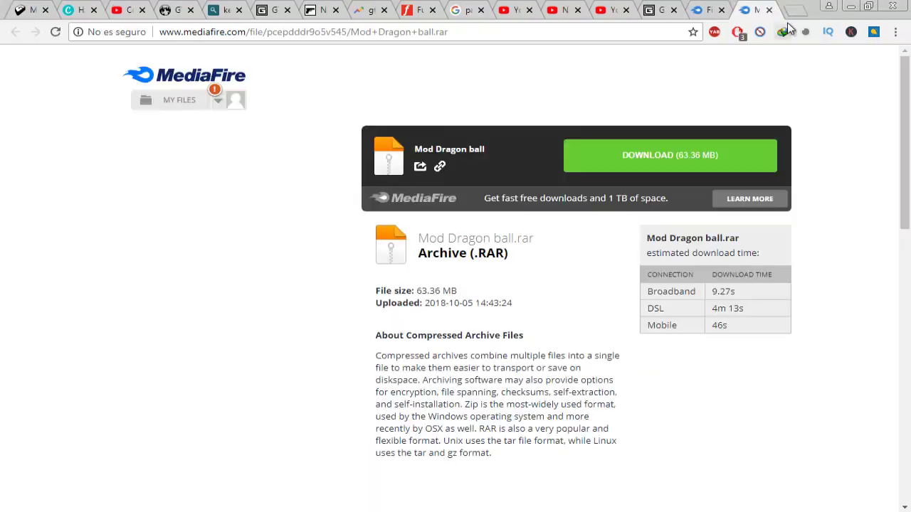
Check the archive's download progress from the desktop and open the file location of the gta_sa shortcut
left_click(710, 10)
left_click(740, 7)
left_click(851, 5)
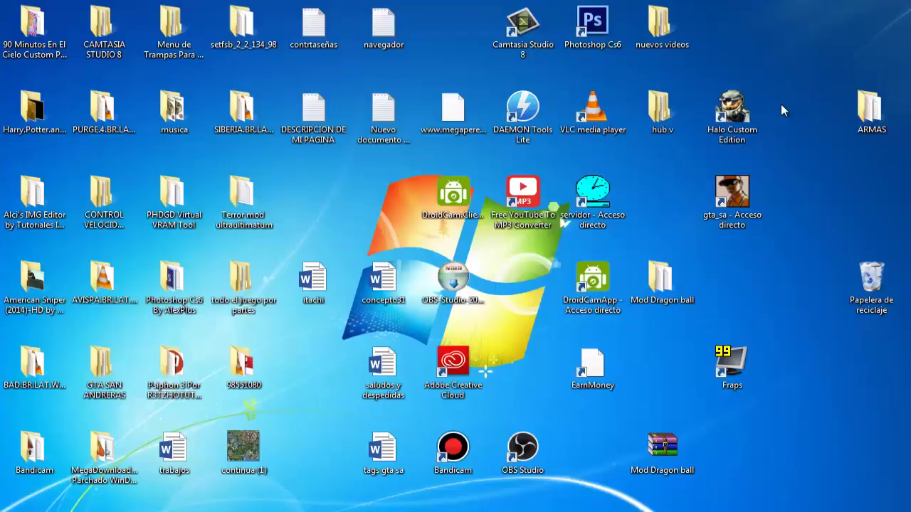
left_click(425, 501)
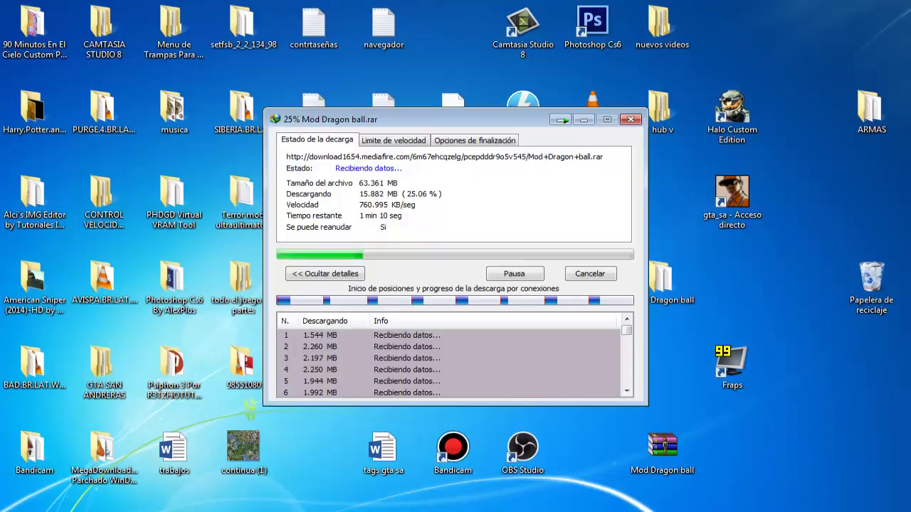
left_click(583, 118)
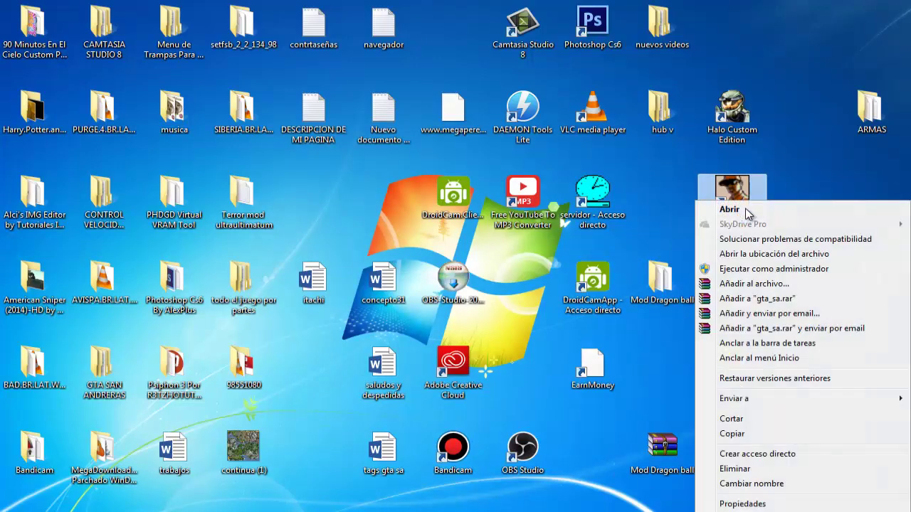
right_click(747, 203)
left_click(769, 255)
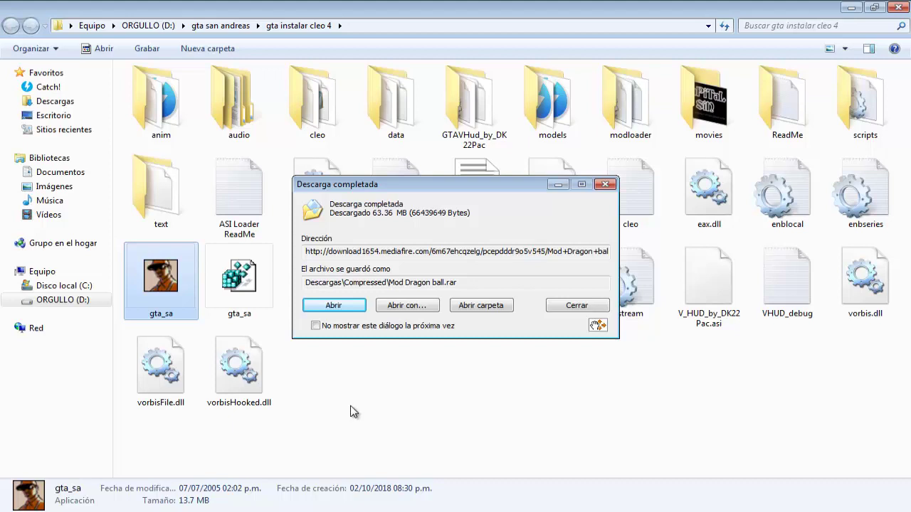
Open the downloaded Mod Dragon ball.rar, enter its Mod Dragon ball folder and move the archive window aside
left_click(334, 305)
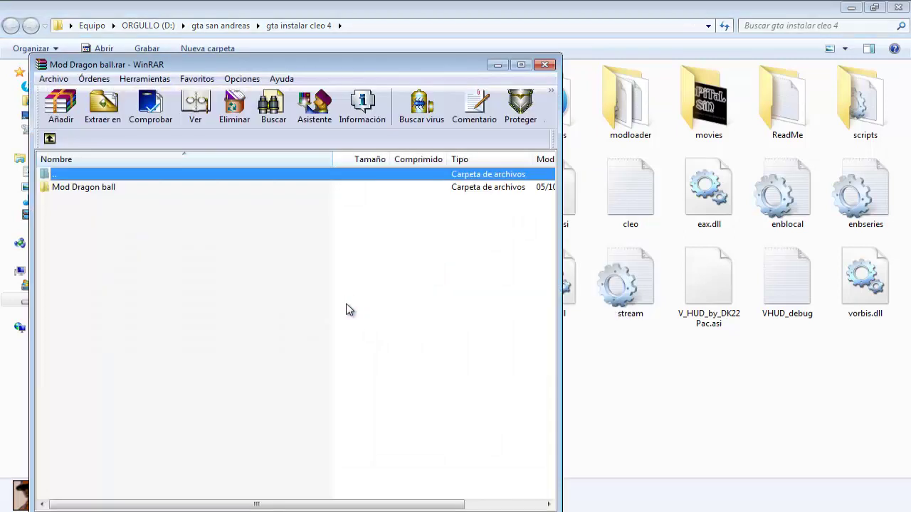
double_click(102, 191)
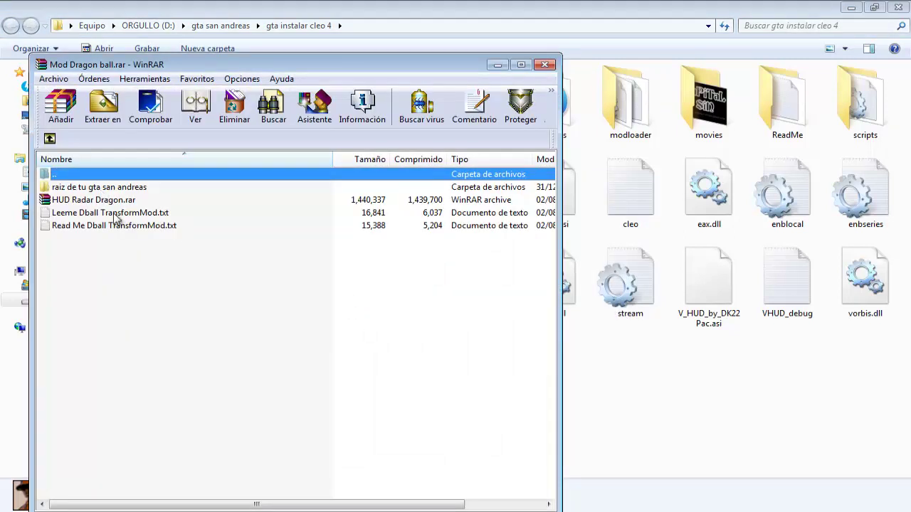
left_click(103, 202)
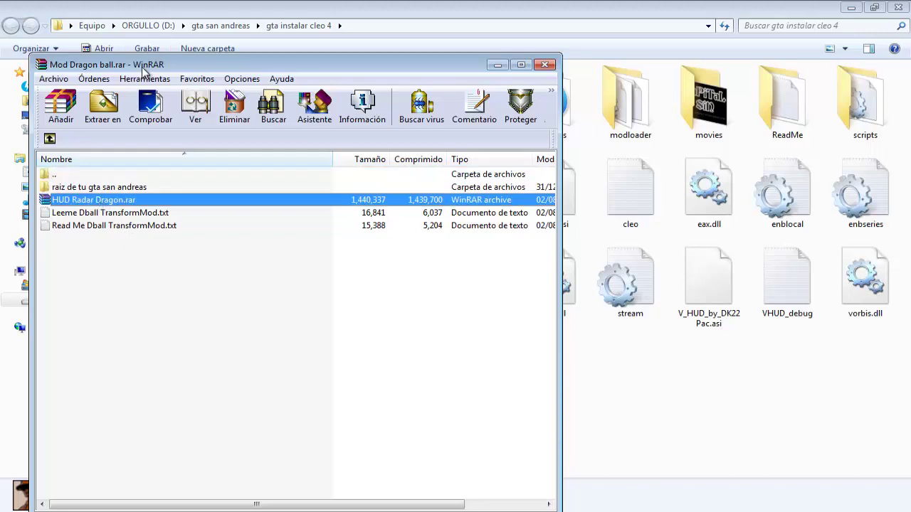
left_click_drag(142, 67, 489, 121)
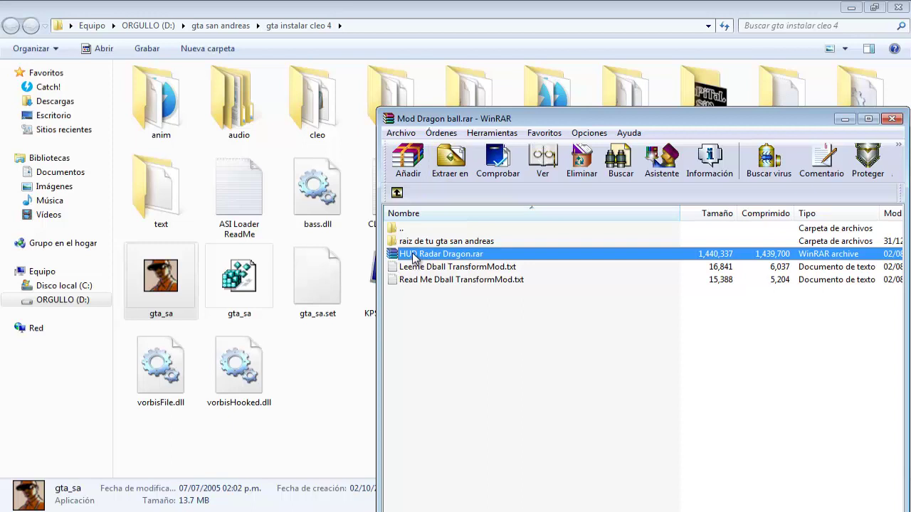
Extract the GTA_IV_HUD folder and GTA_IV_HUD.ASI from GTARoot in HUD Radar Dragon.rar into the gta instalar cleo 4 folder
double_click(414, 258)
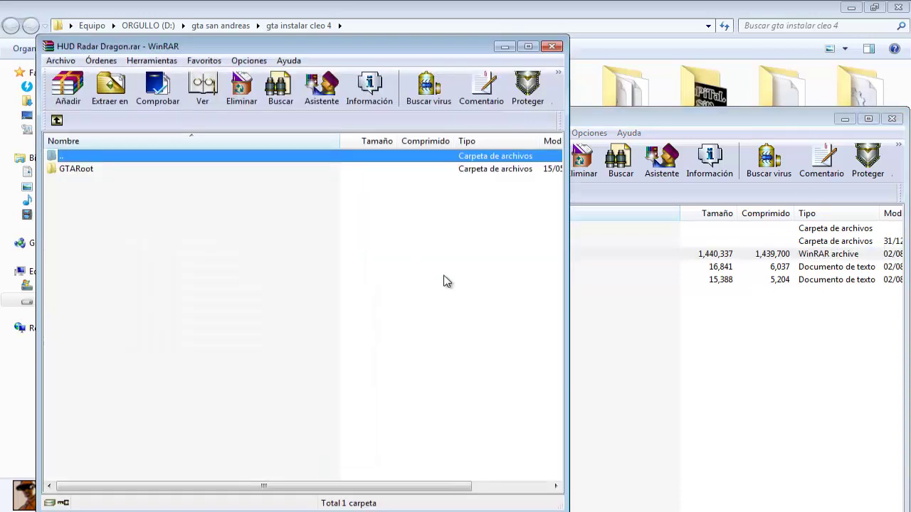
left_click(82, 169)
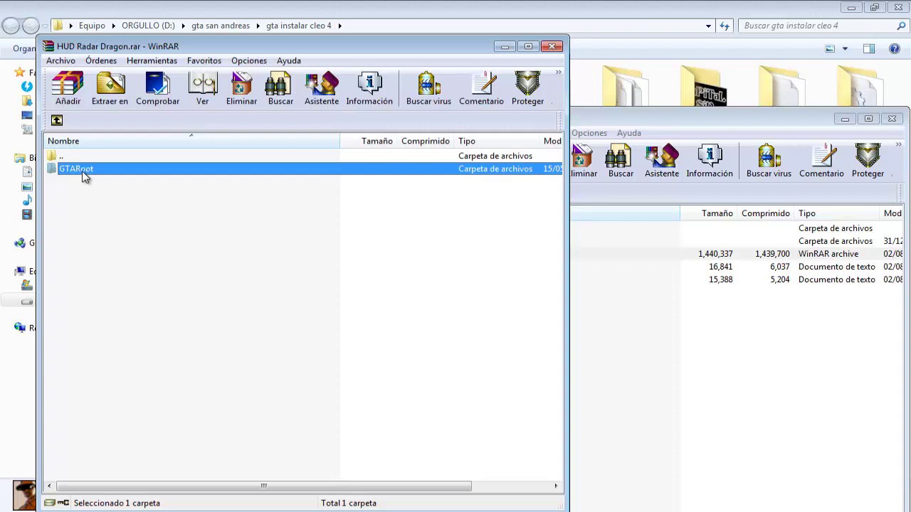
double_click(82, 171)
left_click_drag(102, 206, 99, 177)
left_click(845, 118)
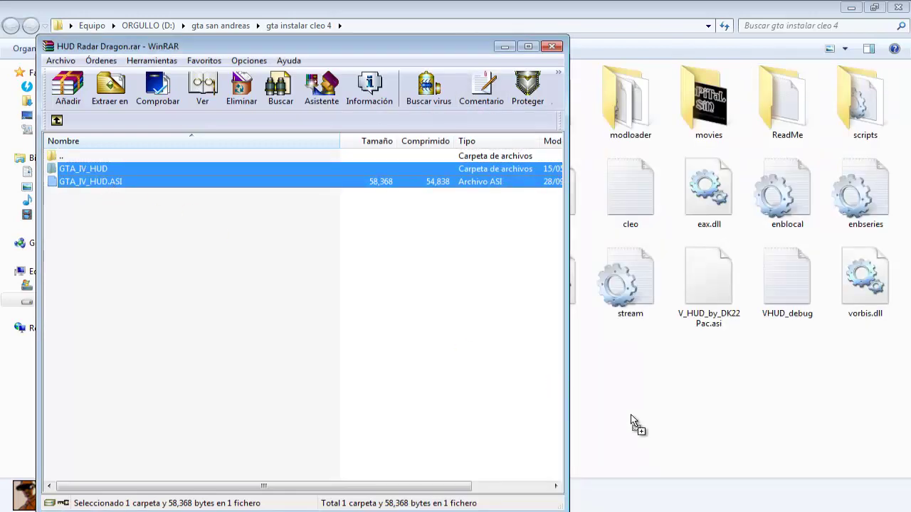
left_click_drag(629, 414, 629, 414)
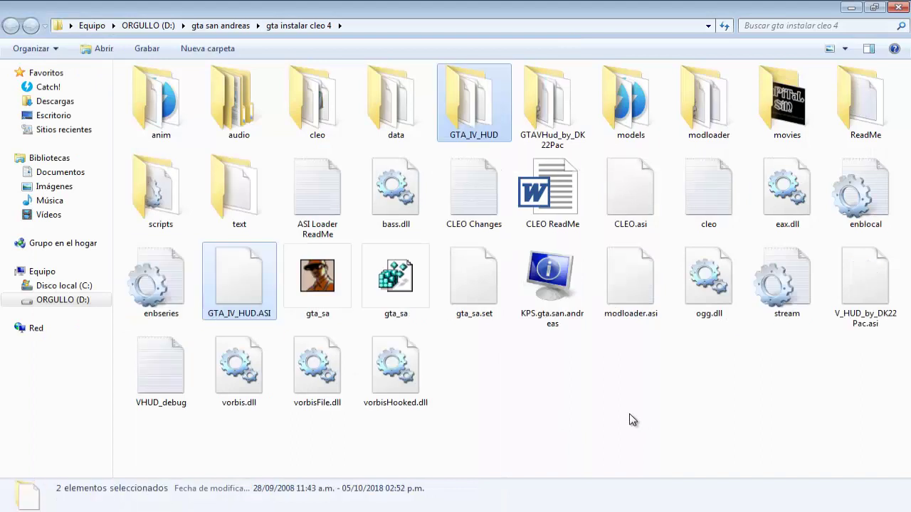
Refresh the game folder and close the HUD Radar Dragon.rar archive, leaving Mod Dragon ball.rar open
right_click(582, 452)
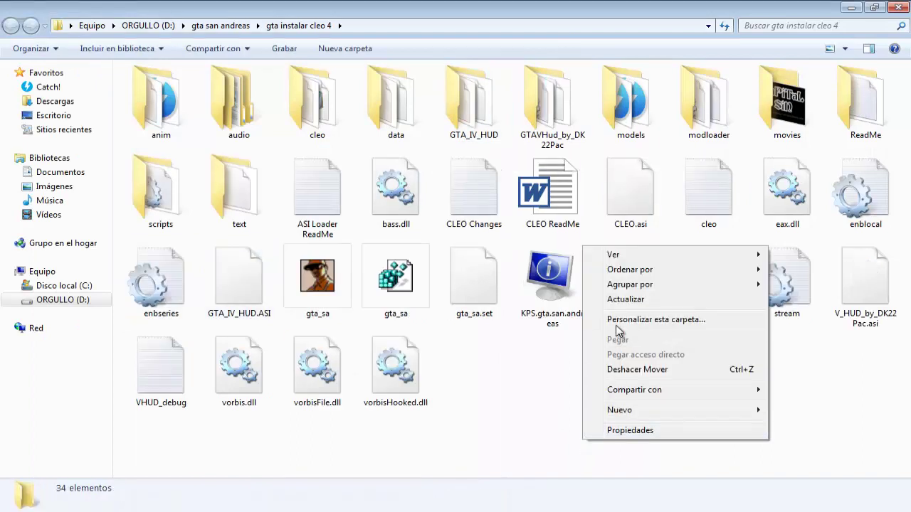
left_click(626, 302)
left_click(459, 472)
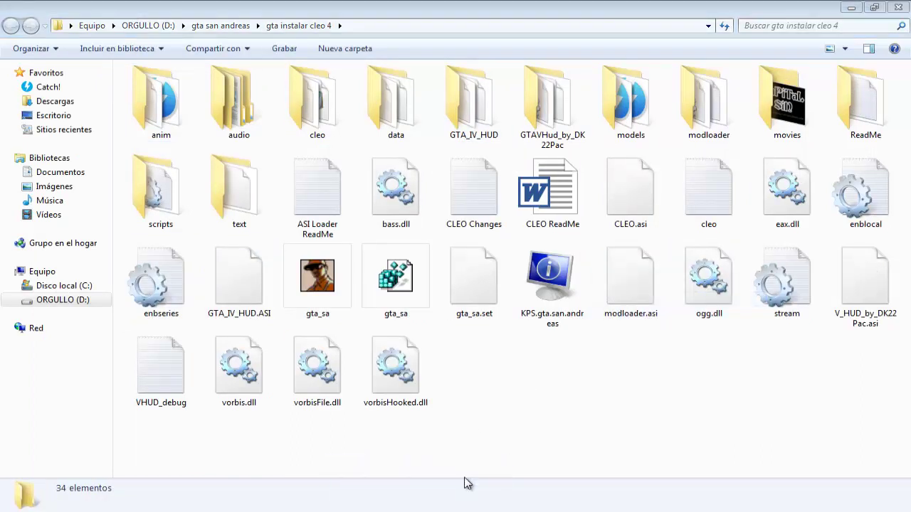
left_click_drag(555, 118, 276, 81)
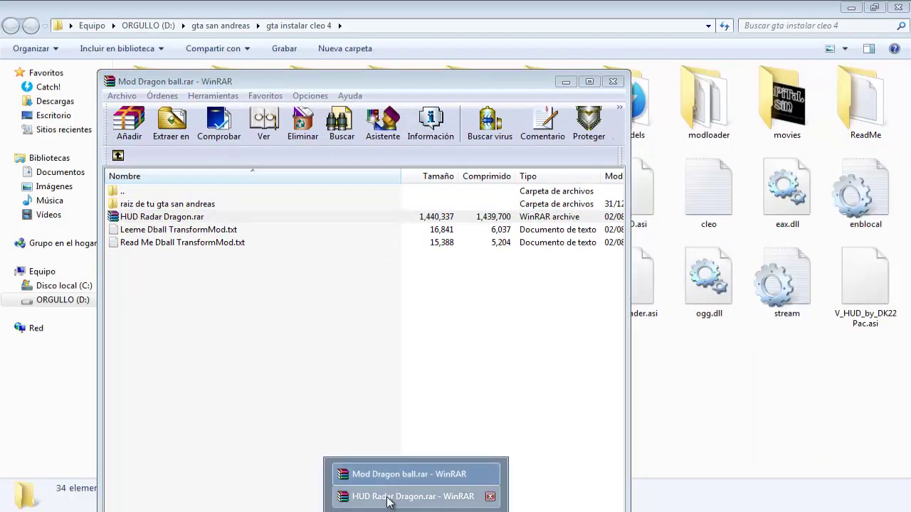
left_click(381, 496)
left_click(551, 46)
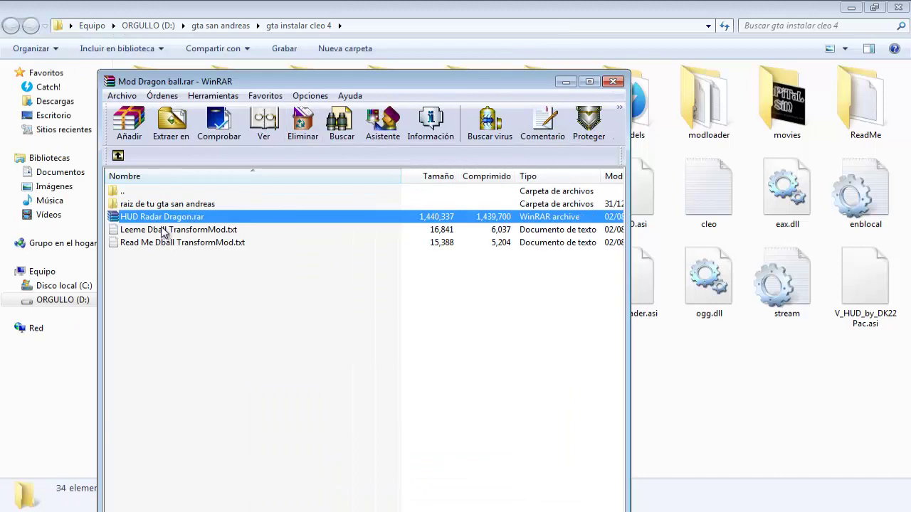
Open Leeme Dball TransformMod.txt and read the activation, deactivation and help codes in its COMO USAR section
double_click(161, 229)
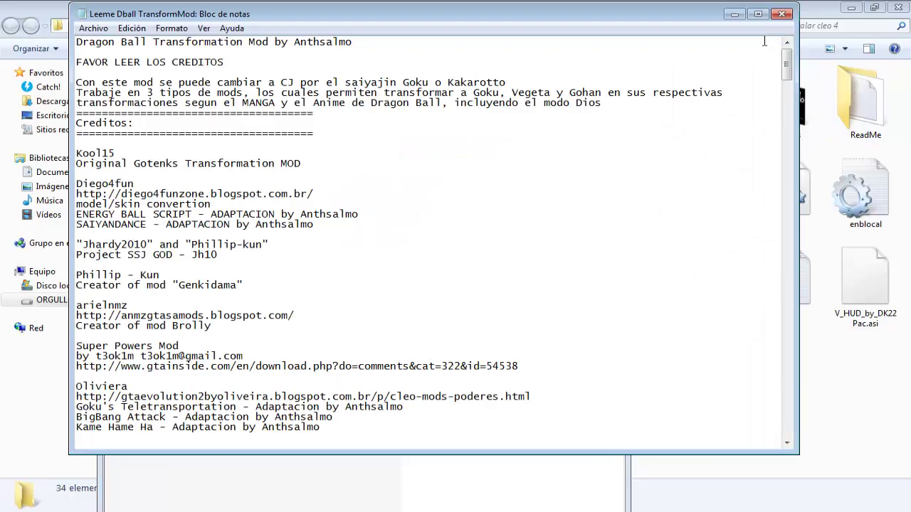
left_click_drag(787, 71, 766, 403)
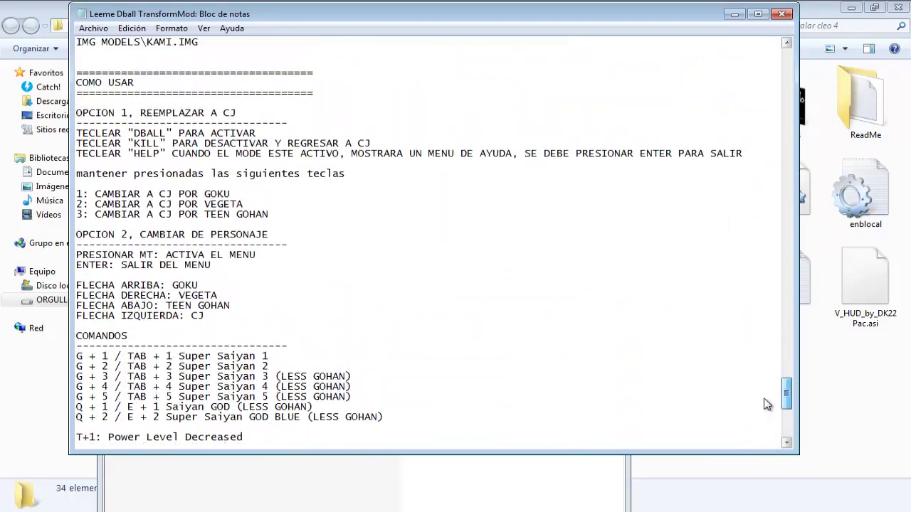
left_click(117, 195)
mouse_move(140, 133)
left_mouse_down()
mouse_move(163, 133)
mouse_move(135, 133)
left_mouse_up()
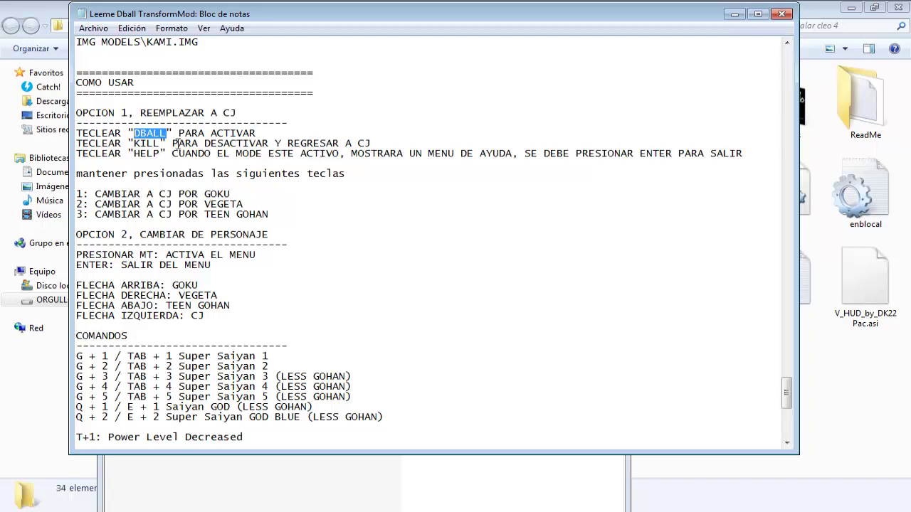
left_click(148, 132)
left_click_drag(165, 132, 141, 133)
left_click_drag(156, 143, 132, 153)
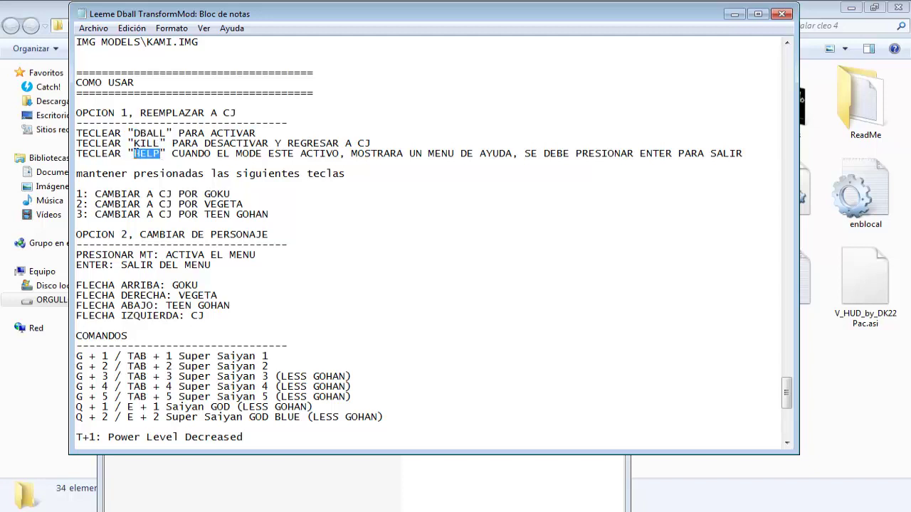
left_click(356, 226)
Review the installation notes, character-switching keys and COMANDOS list in the readme, and close it
mouse_move(787, 396)
left_mouse_down()
mouse_move(788, 435)
mouse_move(788, 391)
left_mouse_up()
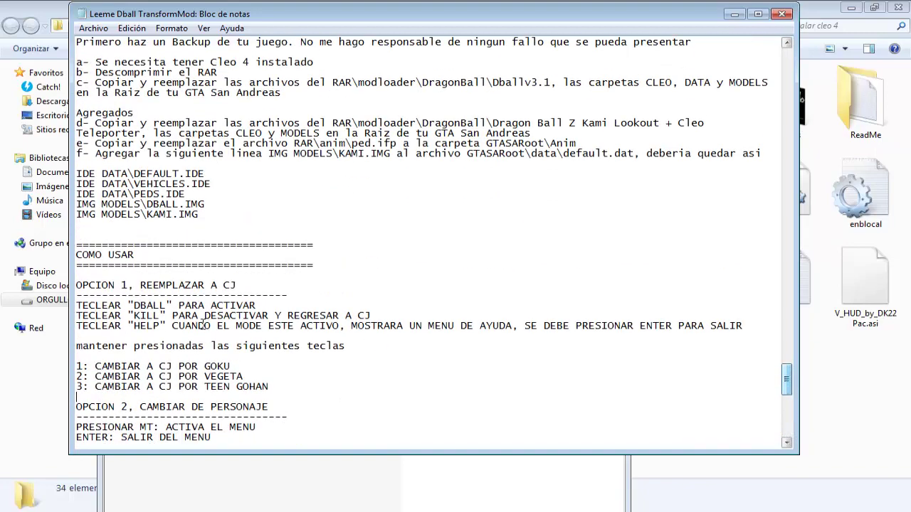
scroll(128, 320, "down", 8)
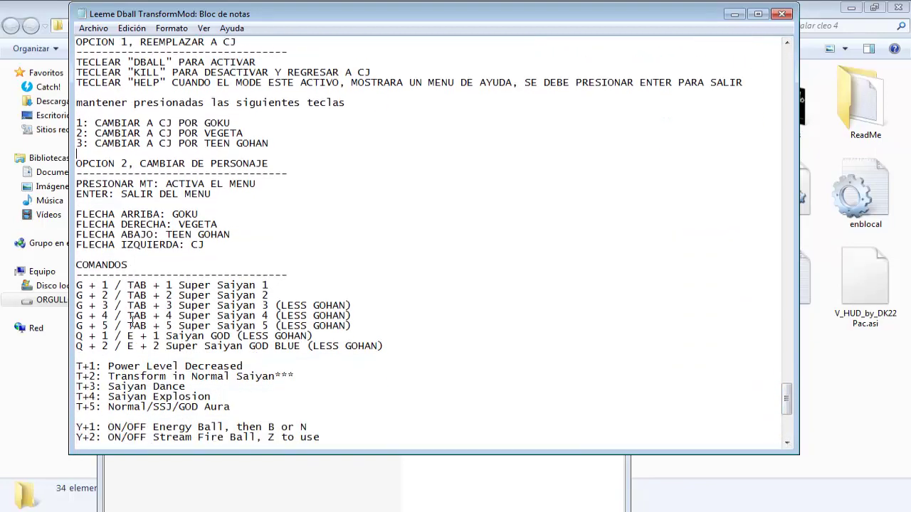
left_click_drag(80, 263, 206, 295)
scroll(193, 80, "up", 1)
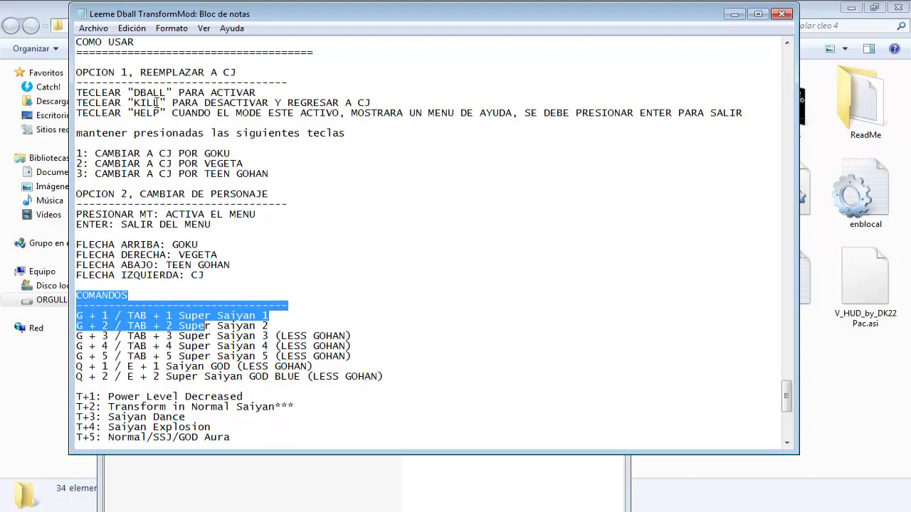
left_click(86, 154)
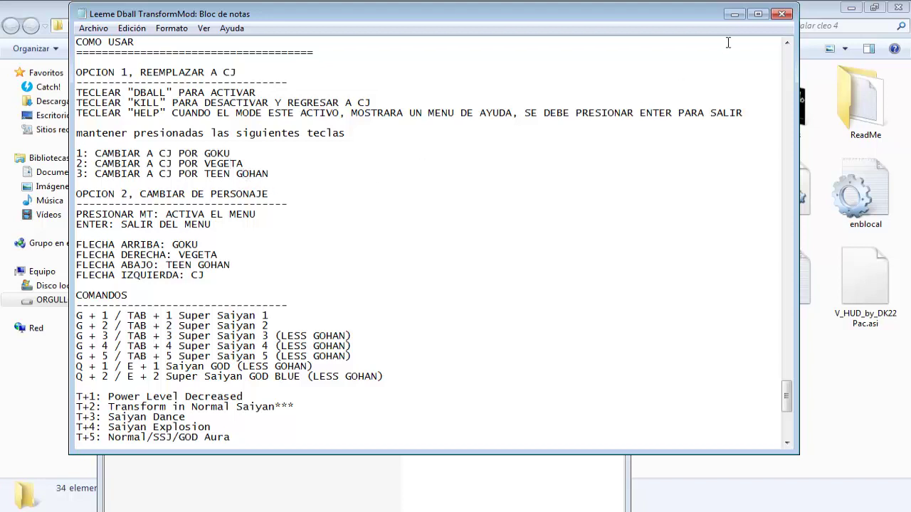
left_click(783, 16)
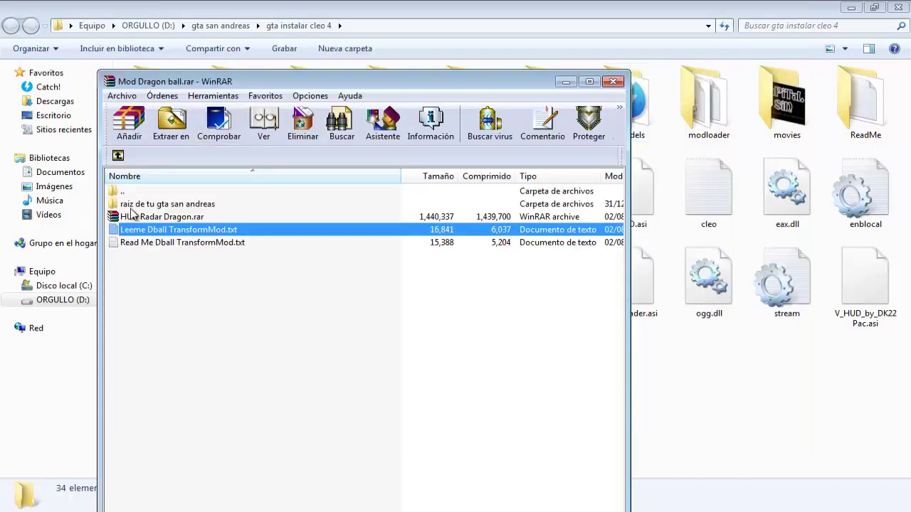
Extract all folders and files from "raiz de tu gta san andreas" in Mod Dragon ball.rar into the gta instalar cleo 4 folder
double_click(178, 204)
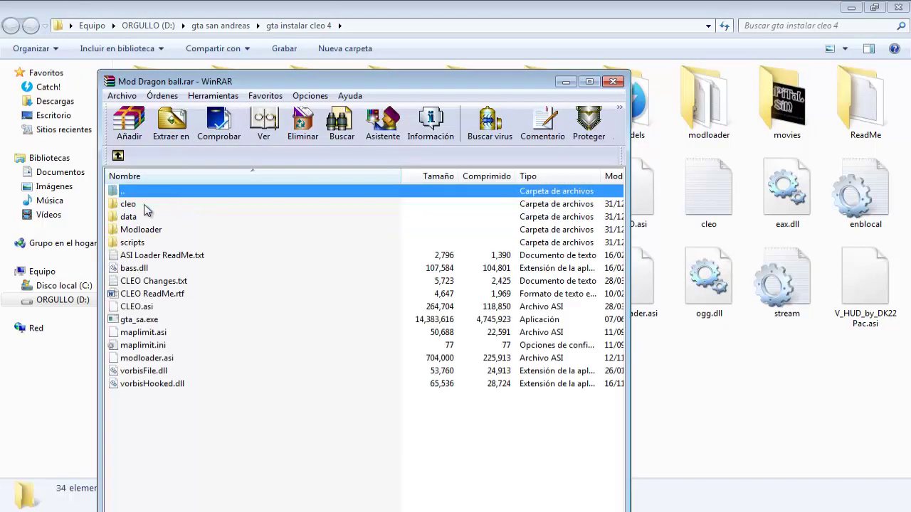
left_click_drag(188, 412, 147, 203)
double_click(148, 230)
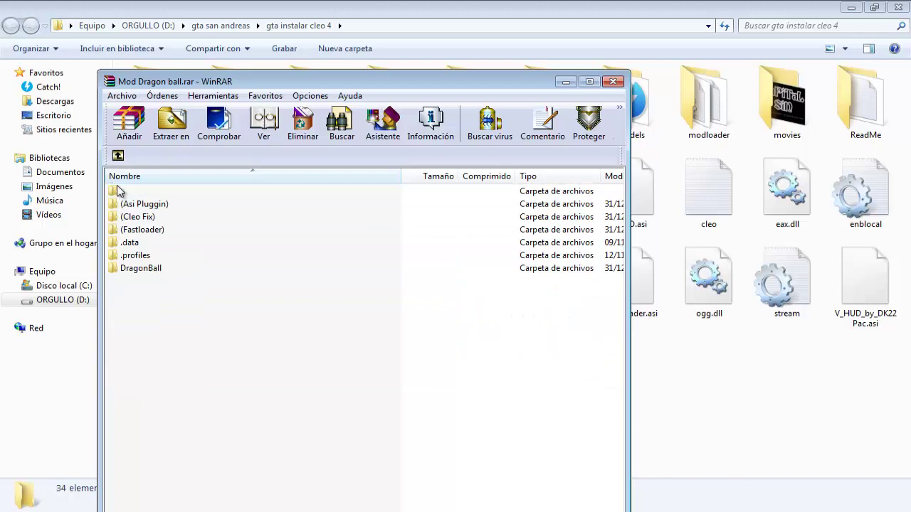
left_click(118, 156)
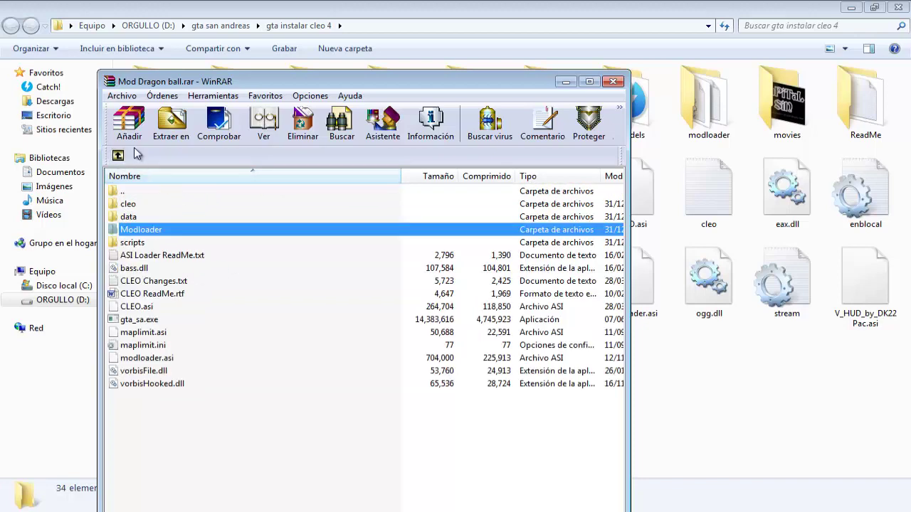
left_click_drag(490, 77, 454, 37)
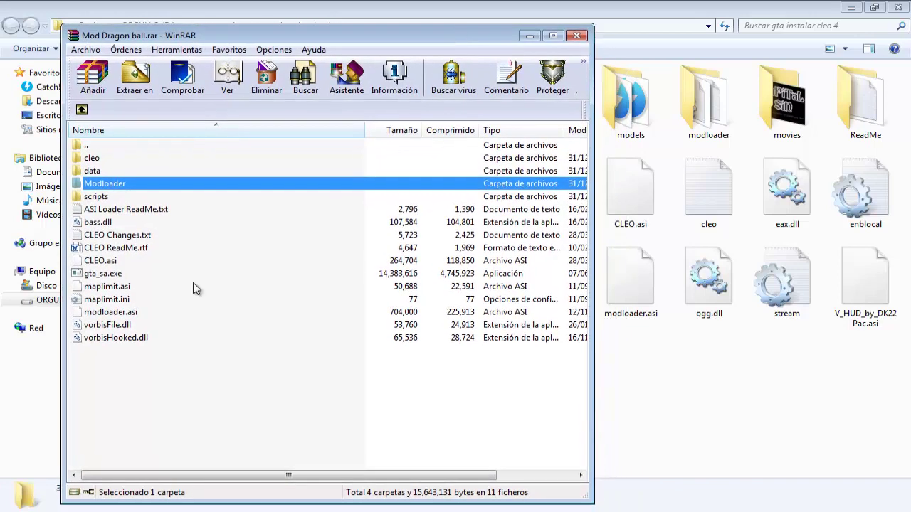
left_click_drag(119, 353, 689, 390)
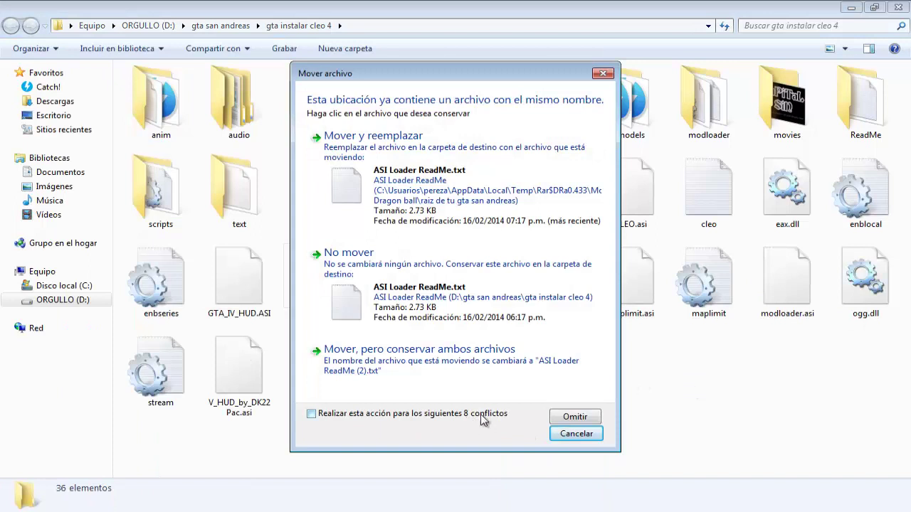
Replace all conflicting files, merge all the existing folders with the extracted ones, and refresh the game folder
left_click(333, 416)
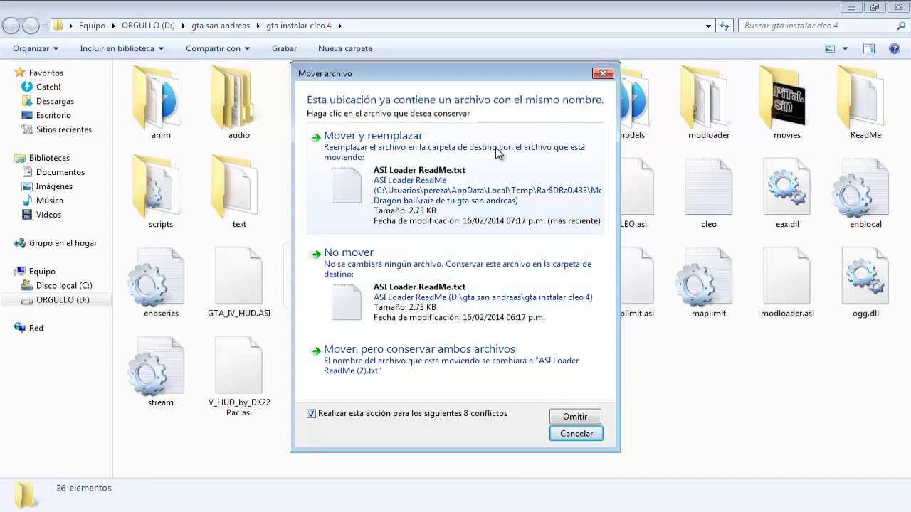
left_click(481, 172)
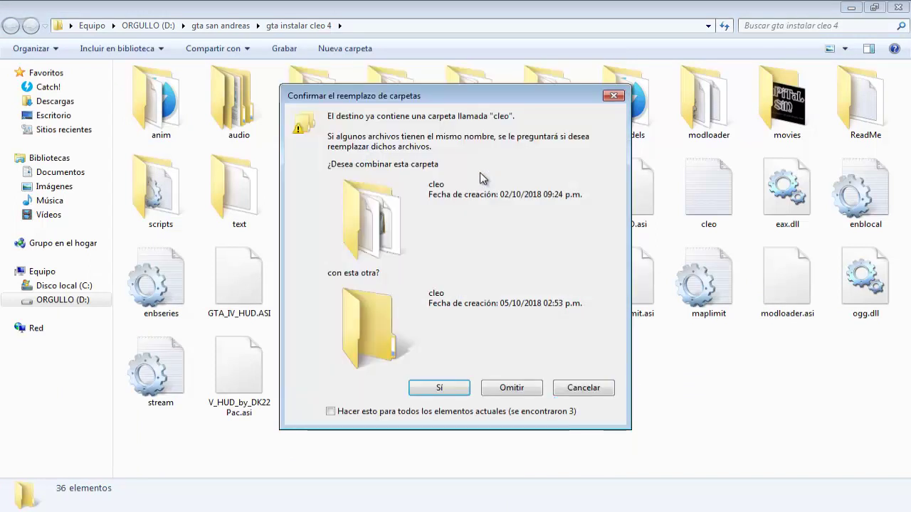
left_click(429, 412)
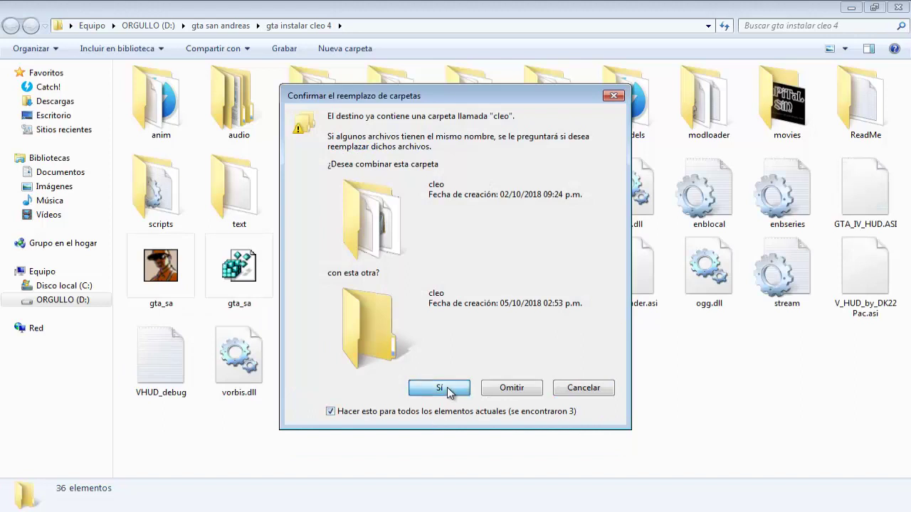
left_click(448, 390)
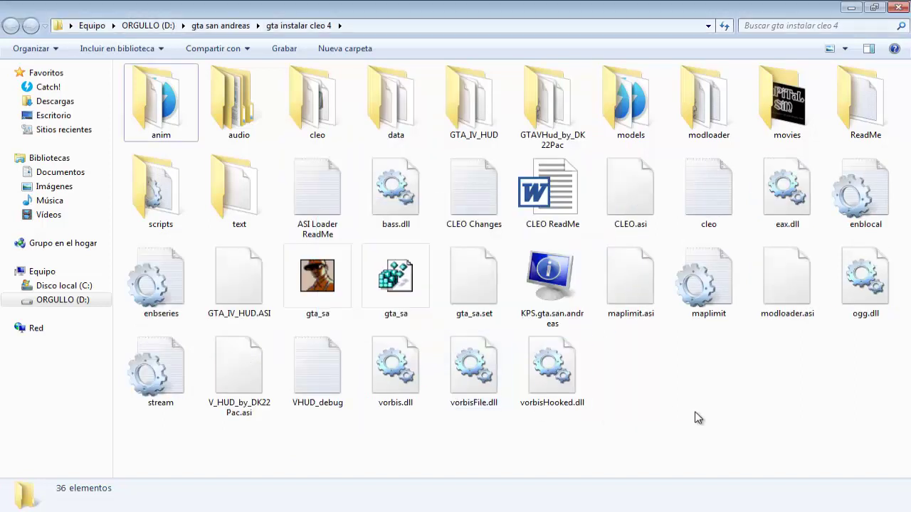
right_click(695, 412)
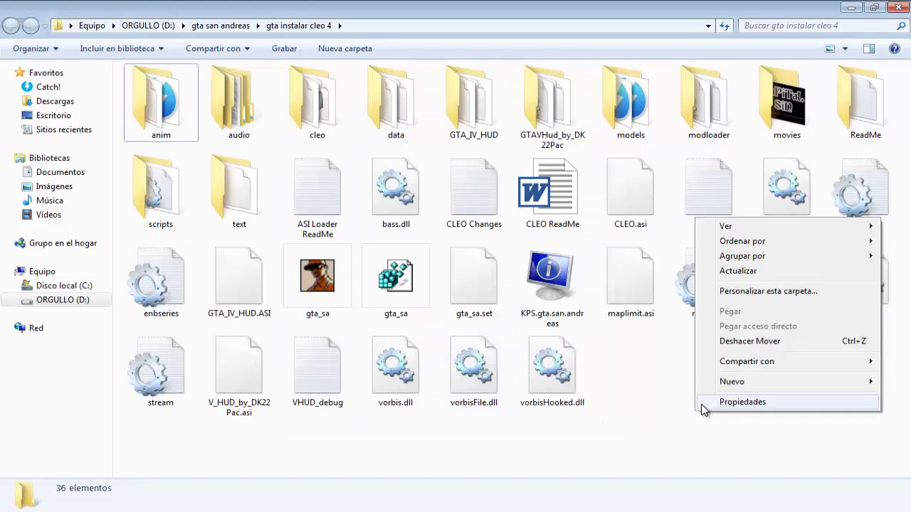
left_click(715, 269)
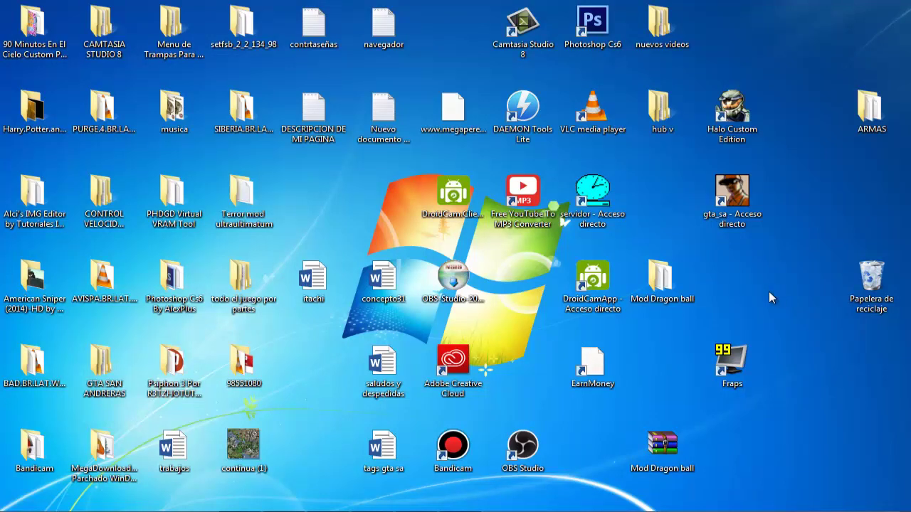
Check the compatibility mode and administrator privilege of the gta_sa desktop shortcut, and accept its properties
left_click(745, 217)
right_click(744, 218)
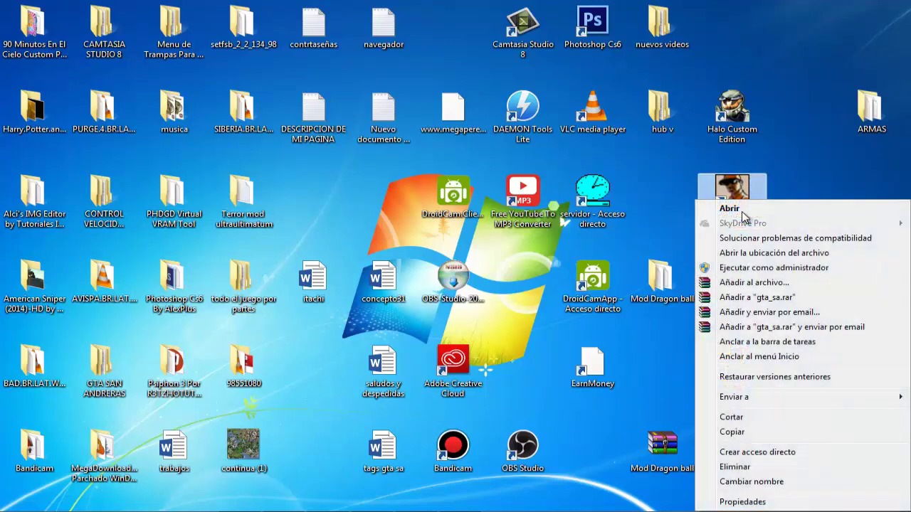
left_click(740, 502)
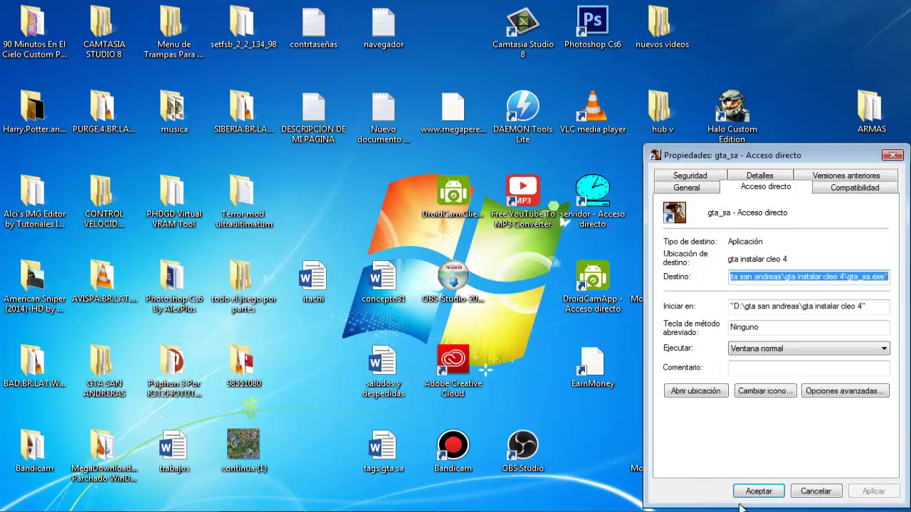
left_click(842, 191)
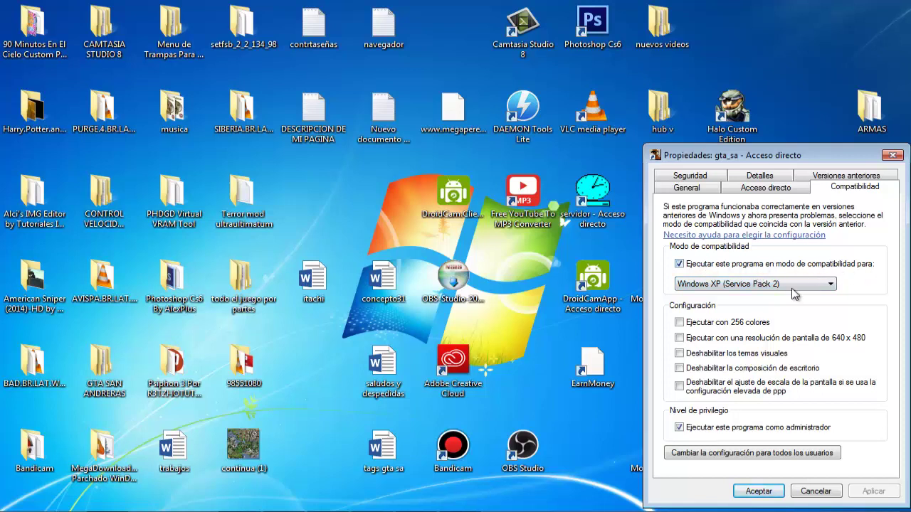
left_click(759, 492)
Open the Data Execution Prevention settings in the performance options of the computer's advanced system settings
left_click(5, 496)
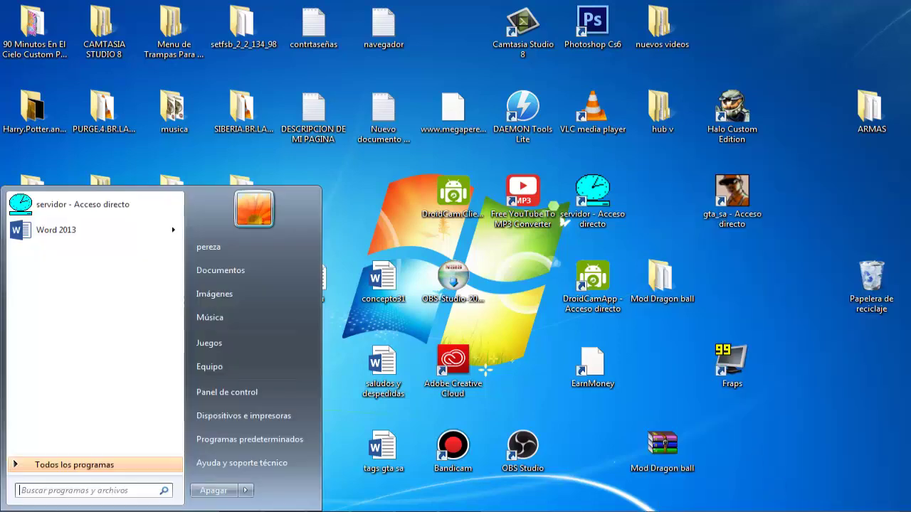
right_click(208, 369)
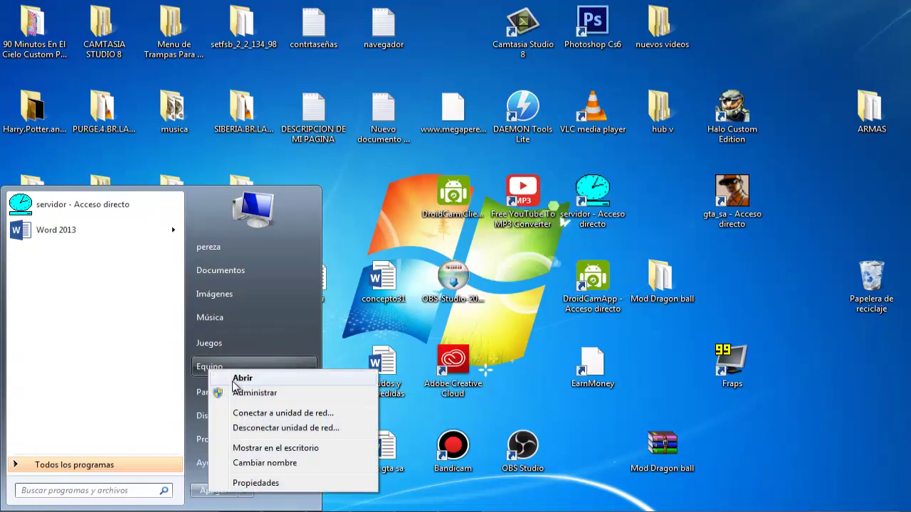
left_click(256, 483)
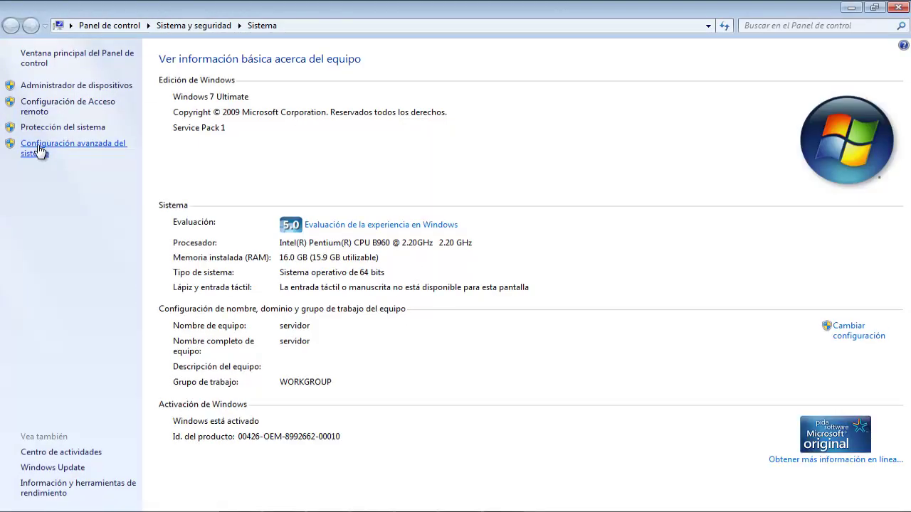
left_click(40, 151)
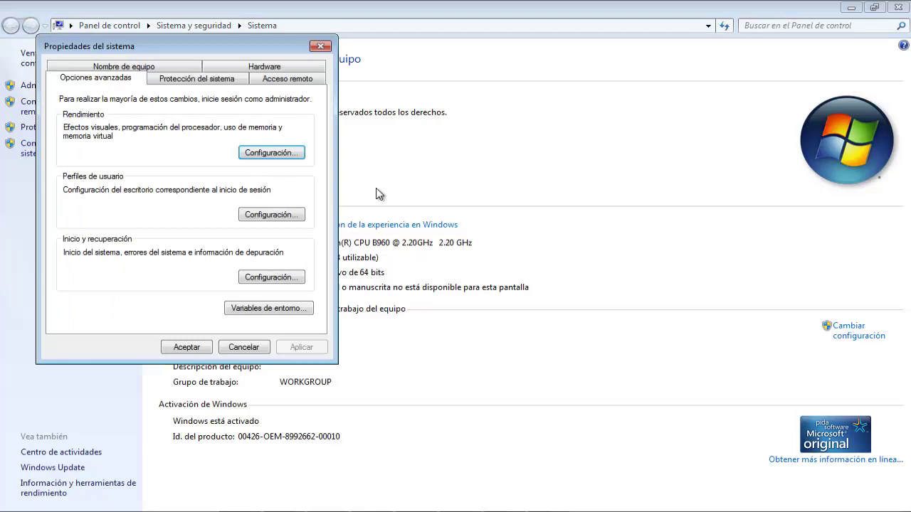
left_click(266, 154)
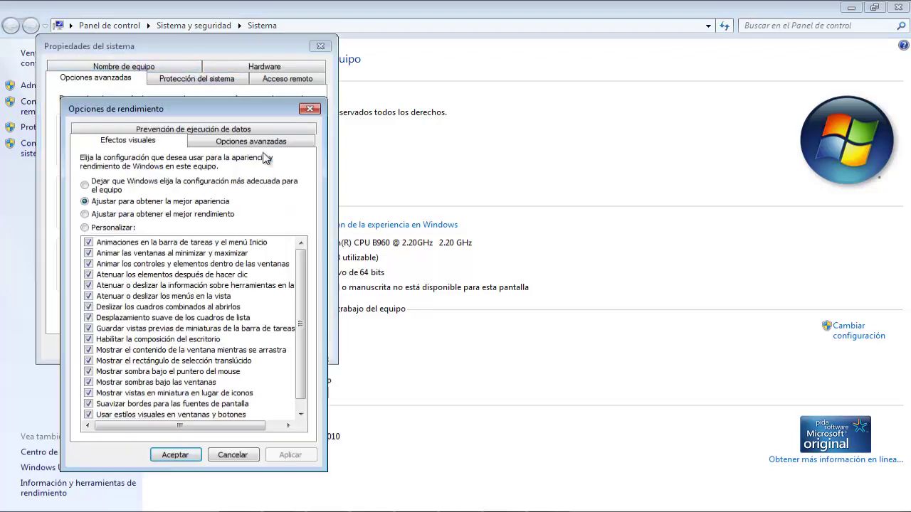
left_click(194, 131)
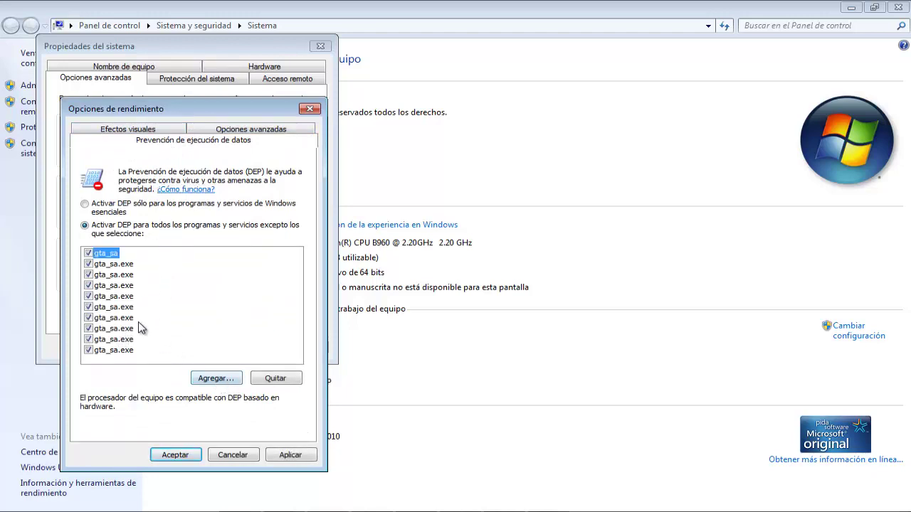
Start adding a DEP exception and browse the D: drive and Archivos de programa (x86) on C: for the game folder
left_click(214, 380)
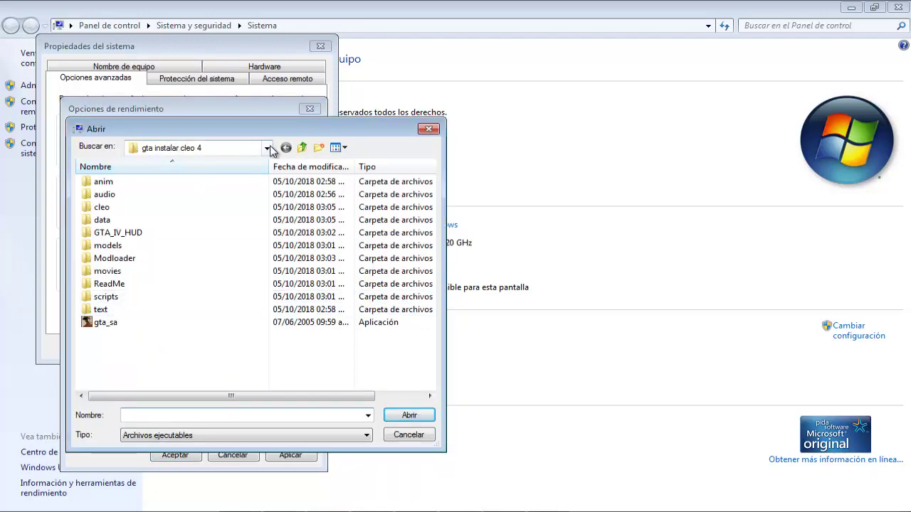
left_click(267, 147)
left_click(199, 173)
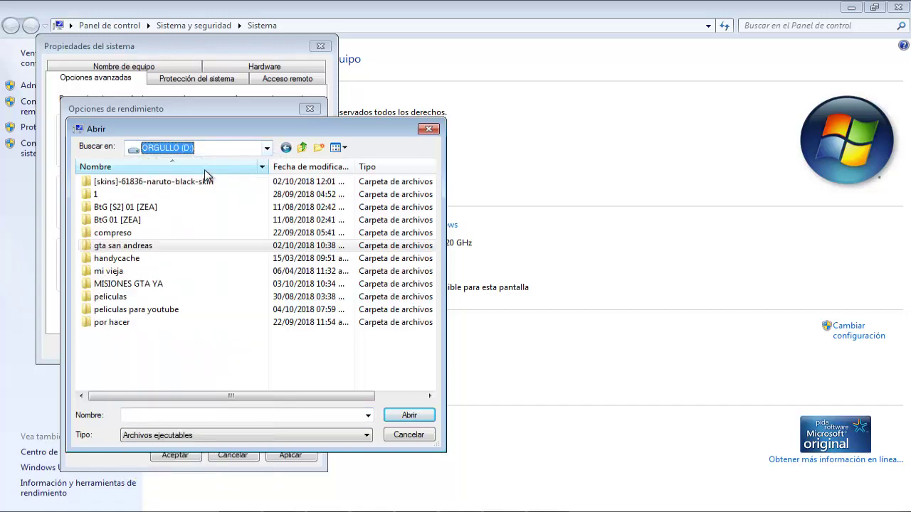
left_click(267, 148)
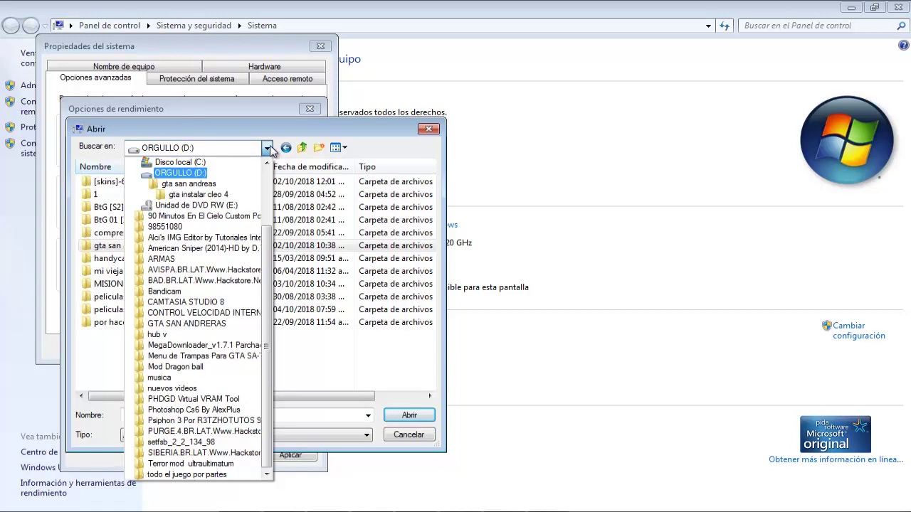
left_click(213, 162)
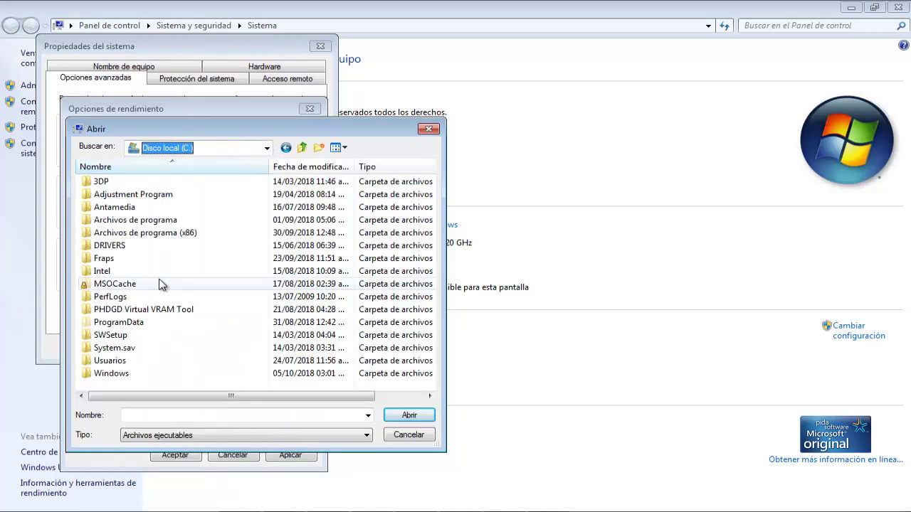
double_click(178, 233)
scroll(213, 334, "down", 8)
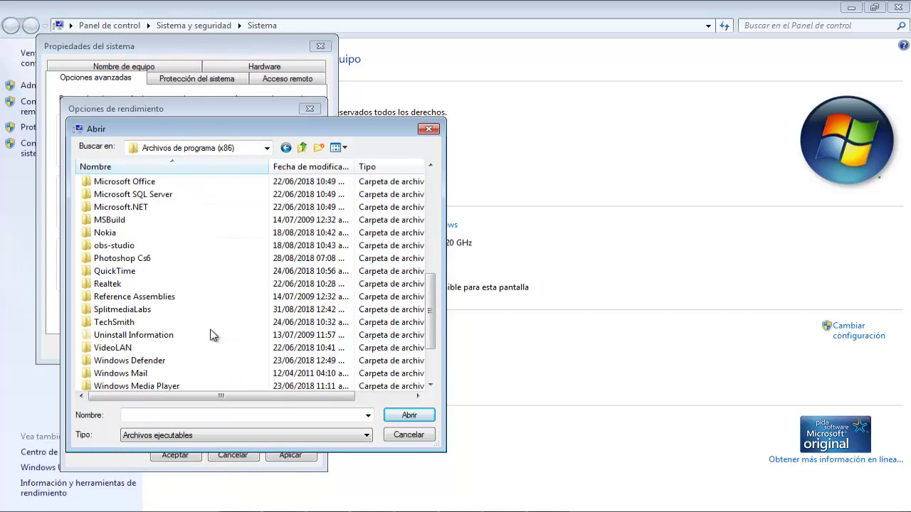
scroll(214, 335, "down", 2)
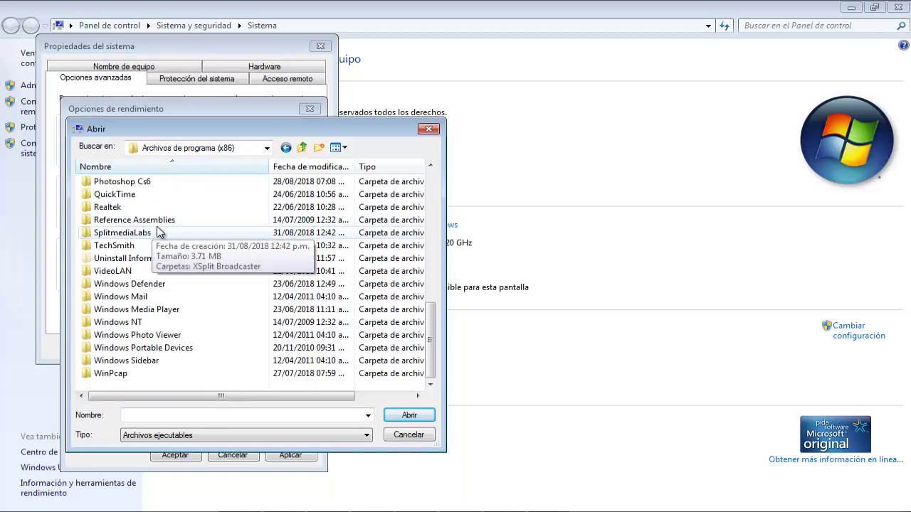
Select gta_sa in D:\gta san andreas\gta instalar cleo 4 as the DEP exception, and dismiss the file selection
left_click(267, 148)
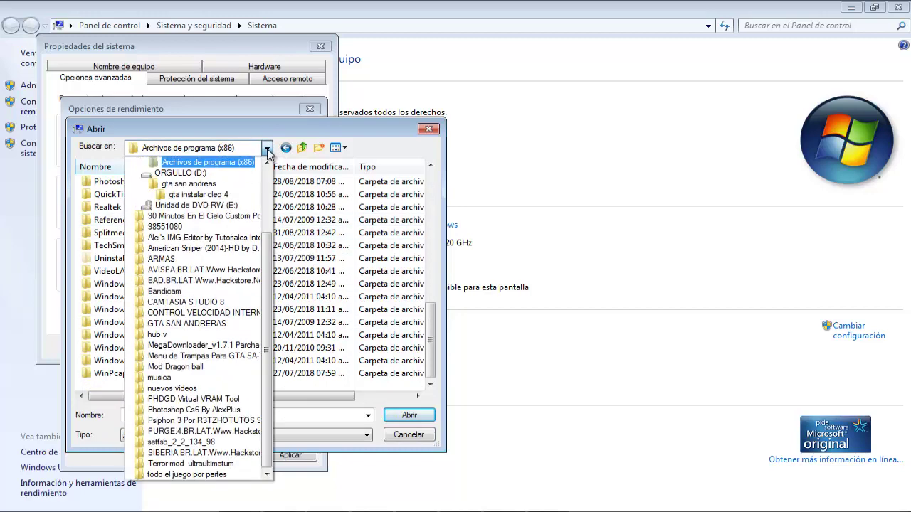
left_click(224, 176)
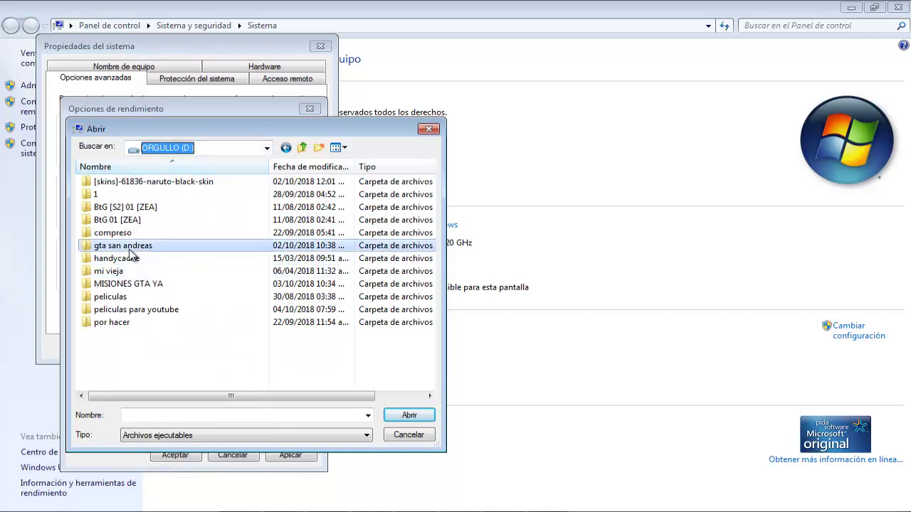
double_click(130, 248)
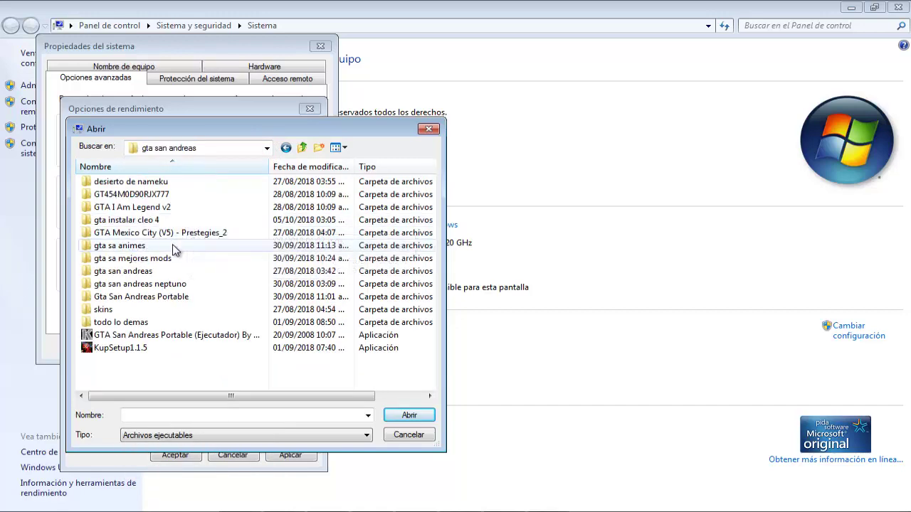
double_click(124, 222)
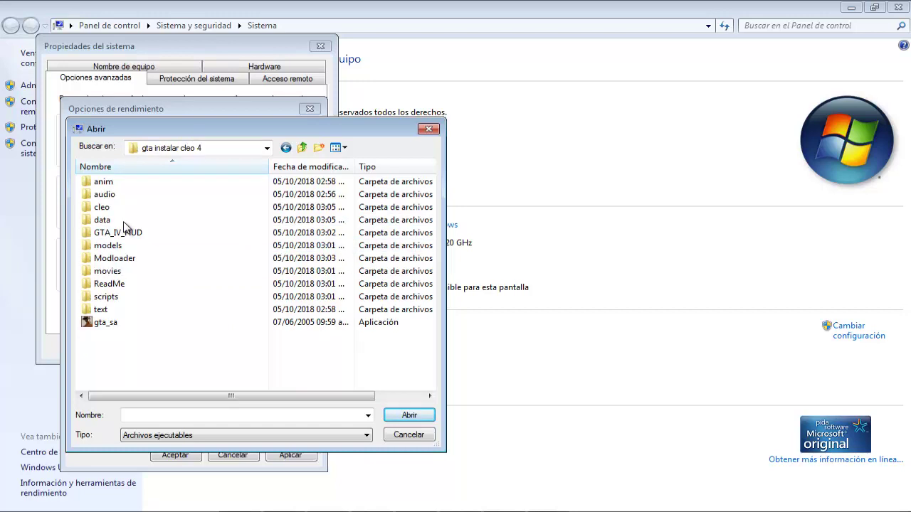
left_click(107, 325)
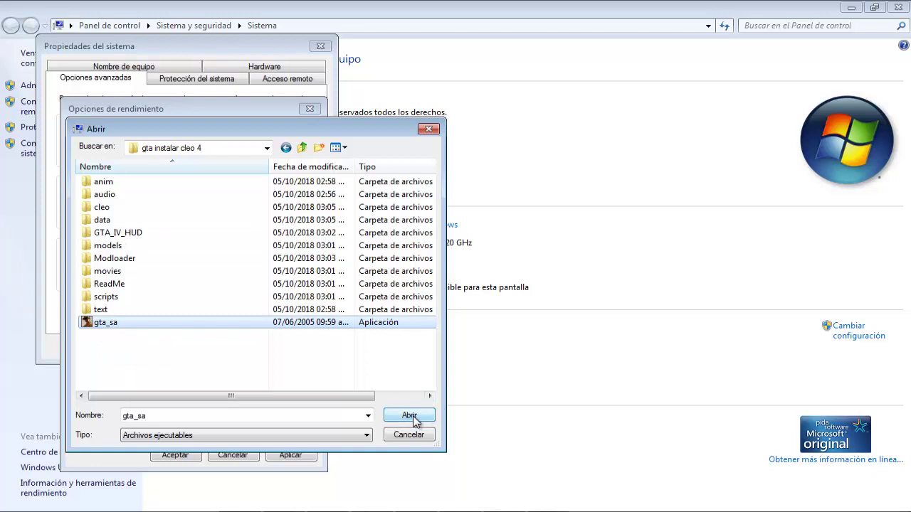
left_click(429, 129)
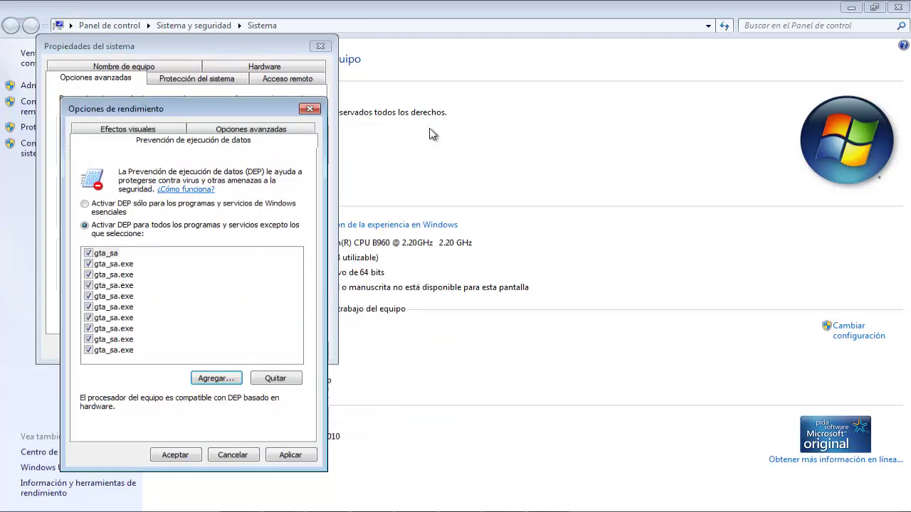
Apply and accept the Data Execution Prevention and system properties settings, and close the remaining windows
left_click(299, 456)
left_click(175, 454)
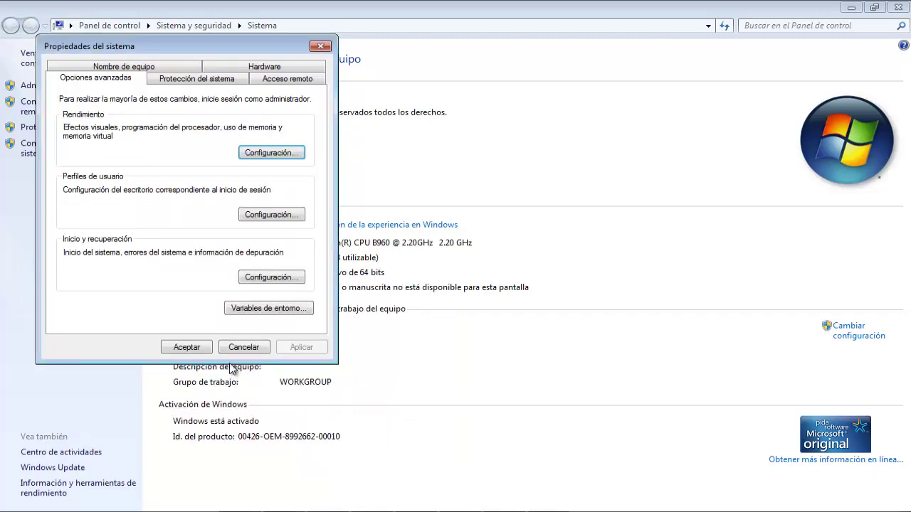
left_click(186, 347)
left_click(900, 6)
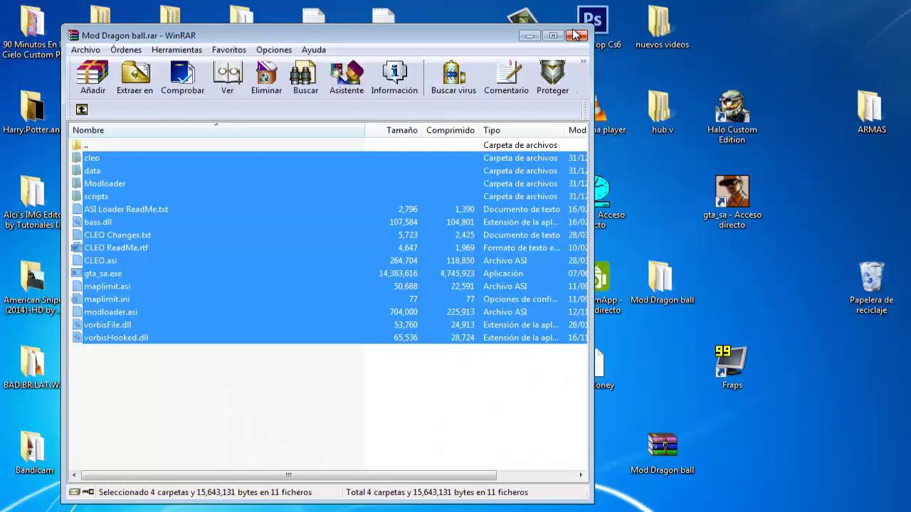
key("Escape")
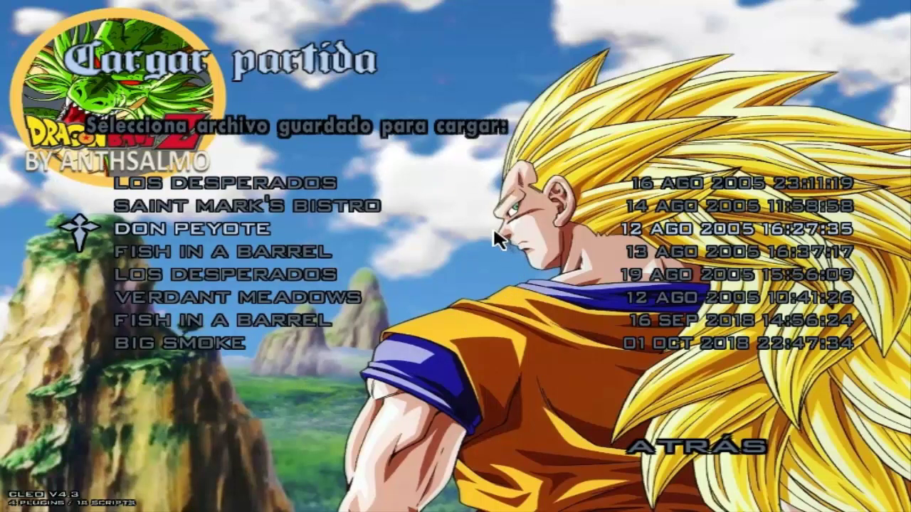
Leave the saved-game list and start a new game, confirming that current progress will be lost
key("Escape")
left_click(400, 191)
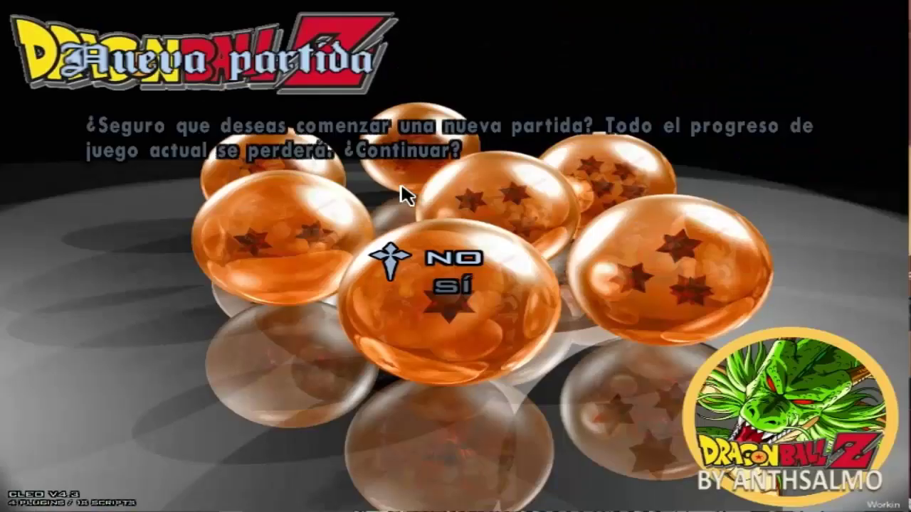
left_click(463, 288)
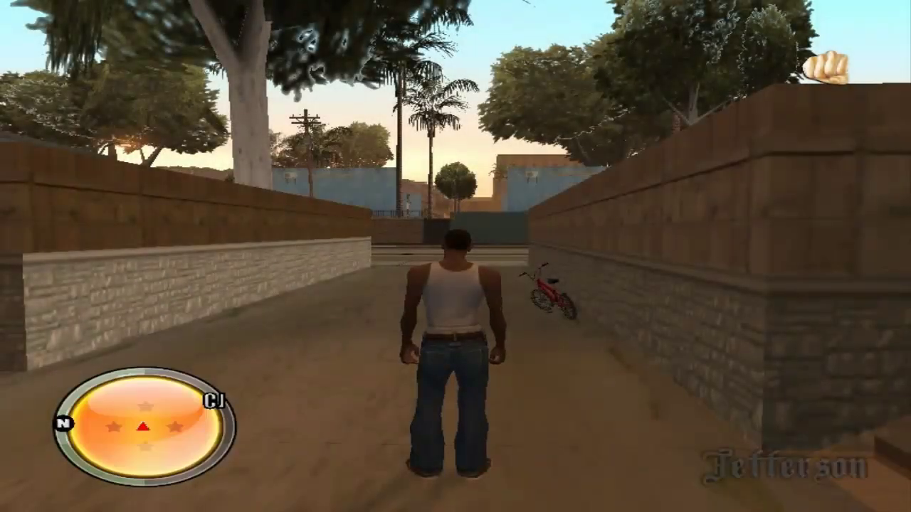
Look around the Jefferson alley and run Carl past the bike and across the road to the railway tracks
key("a")
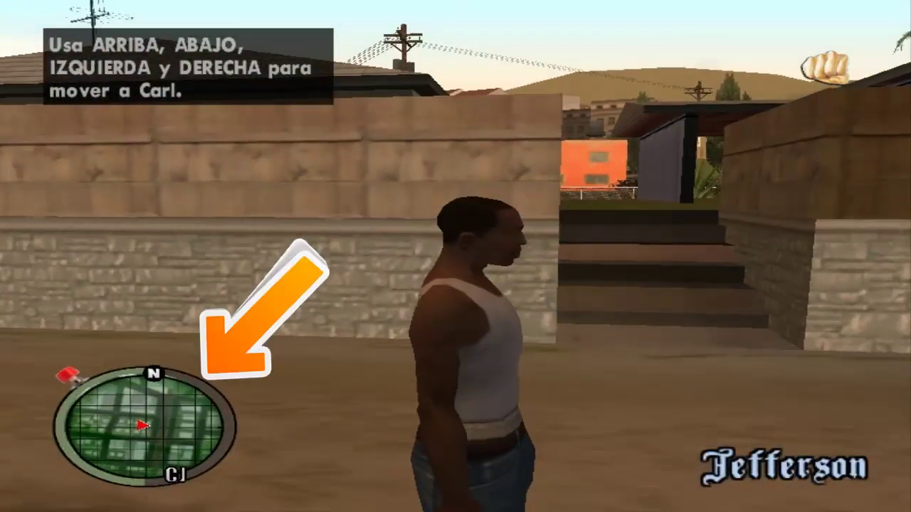
key("a")
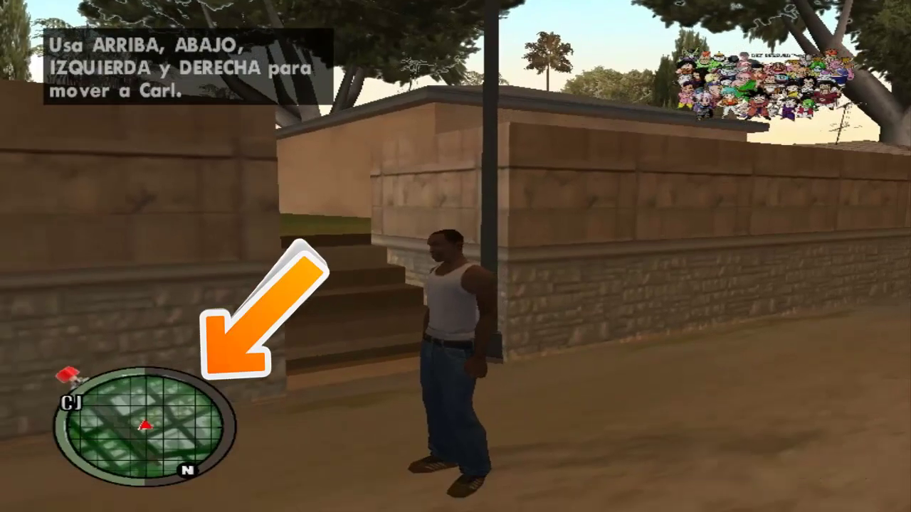
key("w")
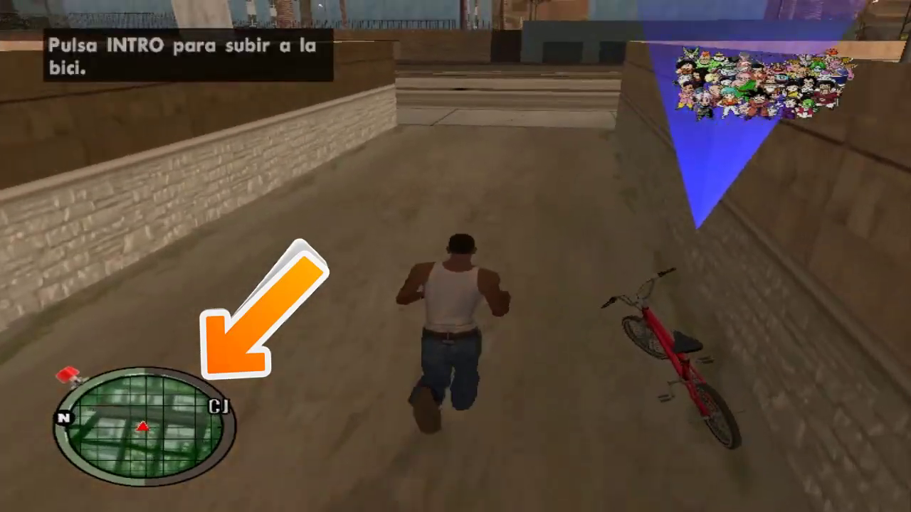
key("w")
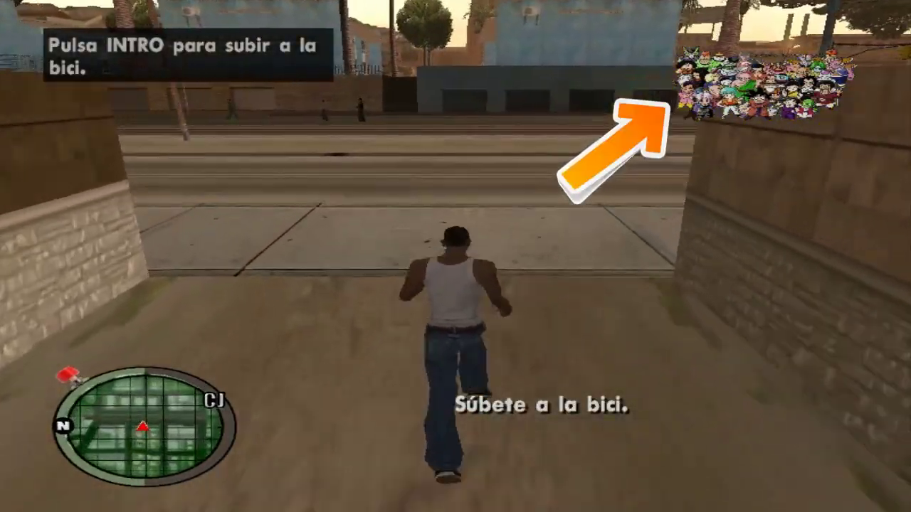
key("w")
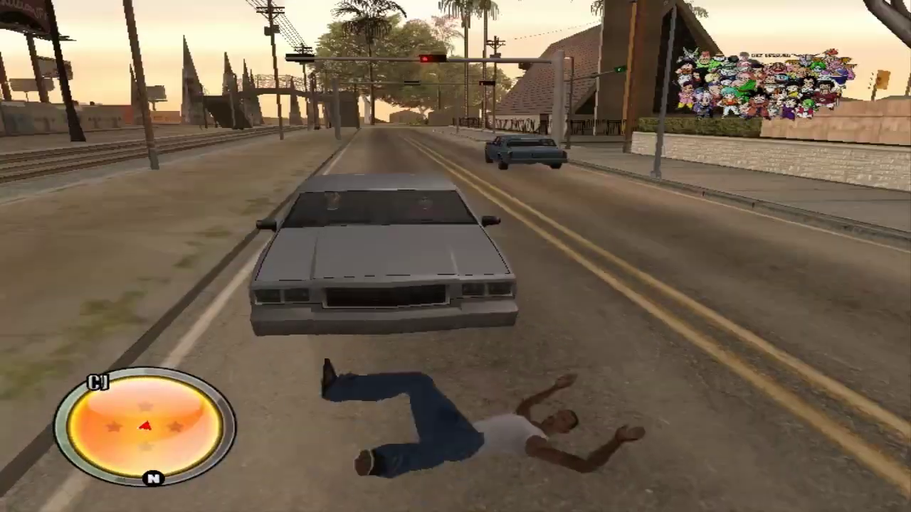
key("w")
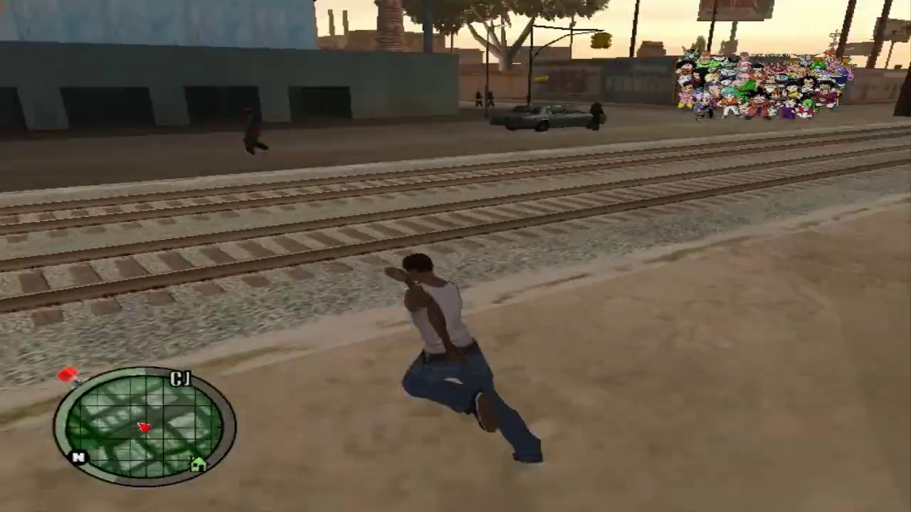
key("w")
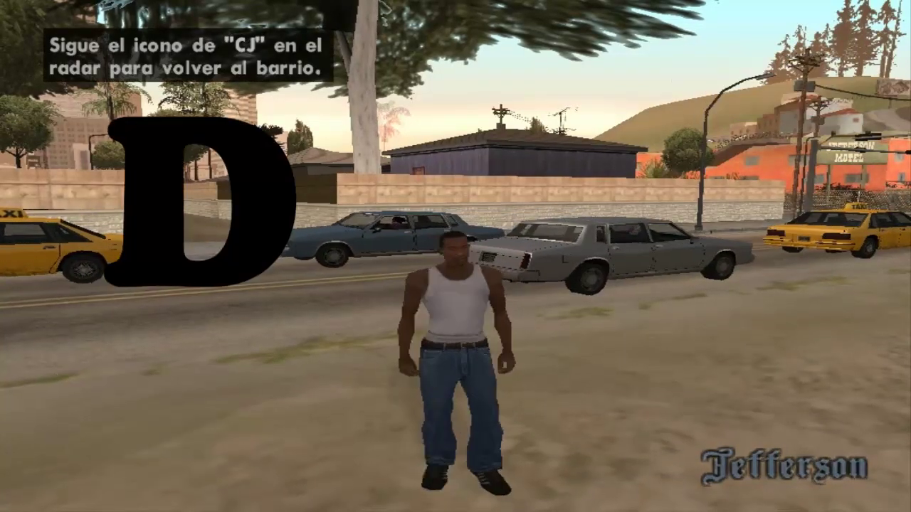
Bring up the mod's Dragon Ball Characters selection and change Carl into Goku
key("d")
key("b")
key("1")
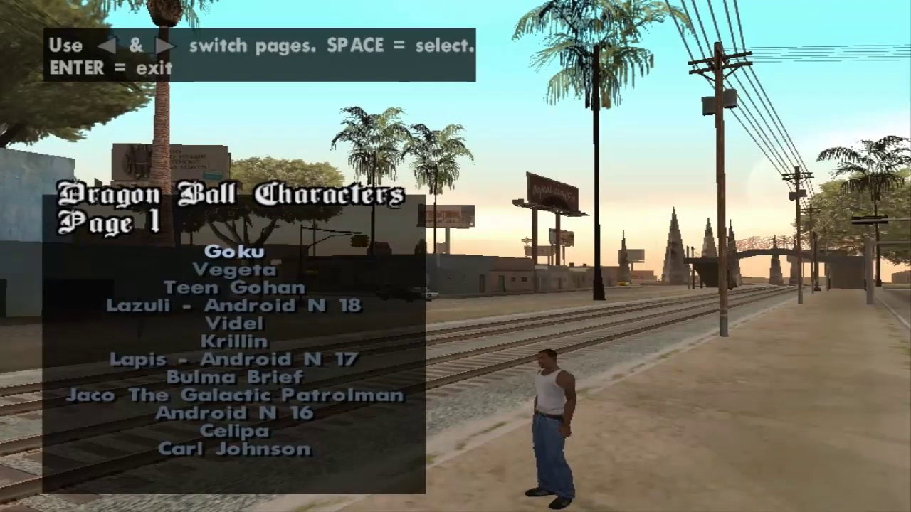
key("space")
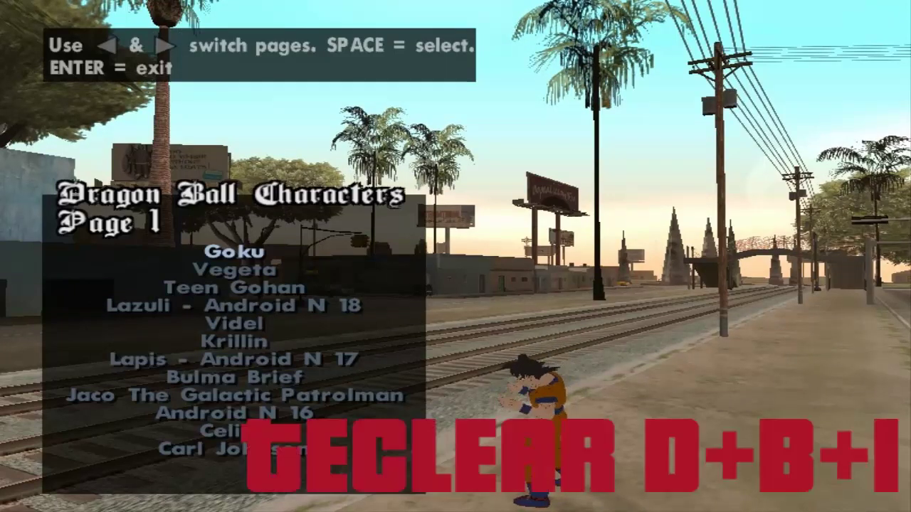
Change the character to Vegeta and to Teen Gohan, and highlight Lazuli - Android N 18
key("Down")
key("space")
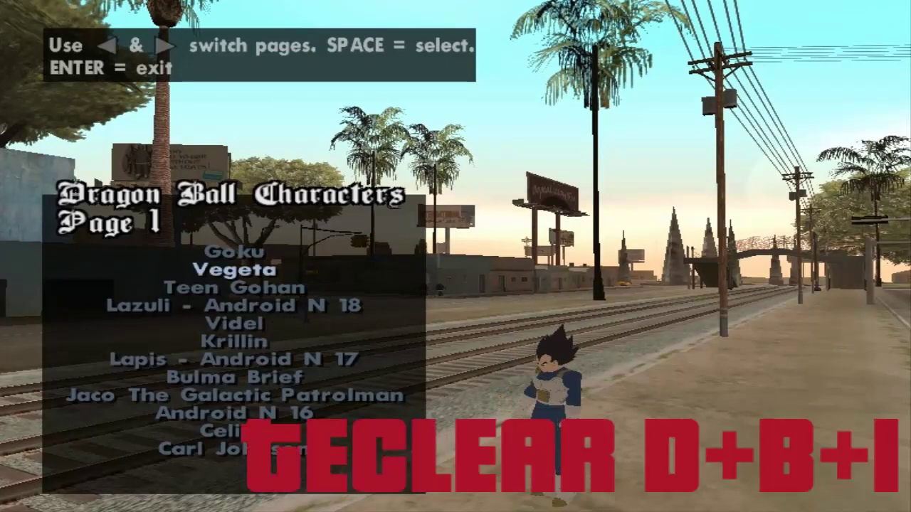
key("Down")
key("space")
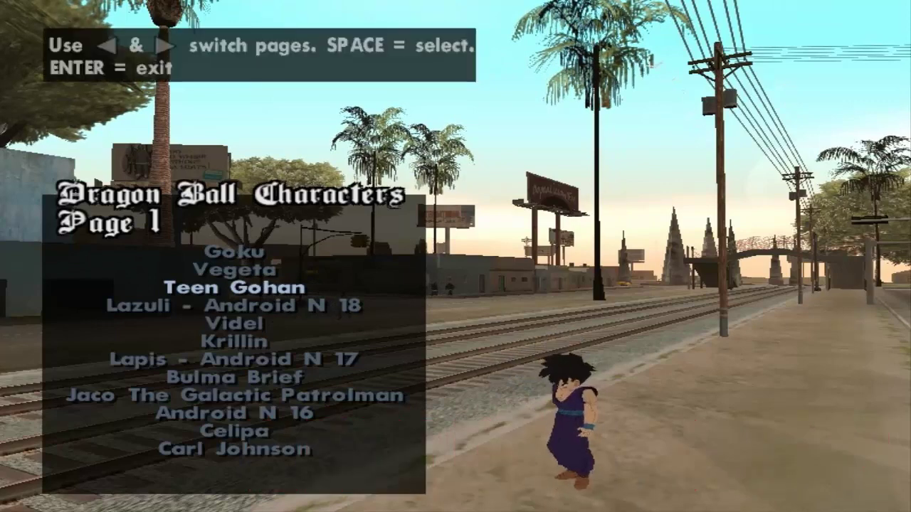
key("Down")
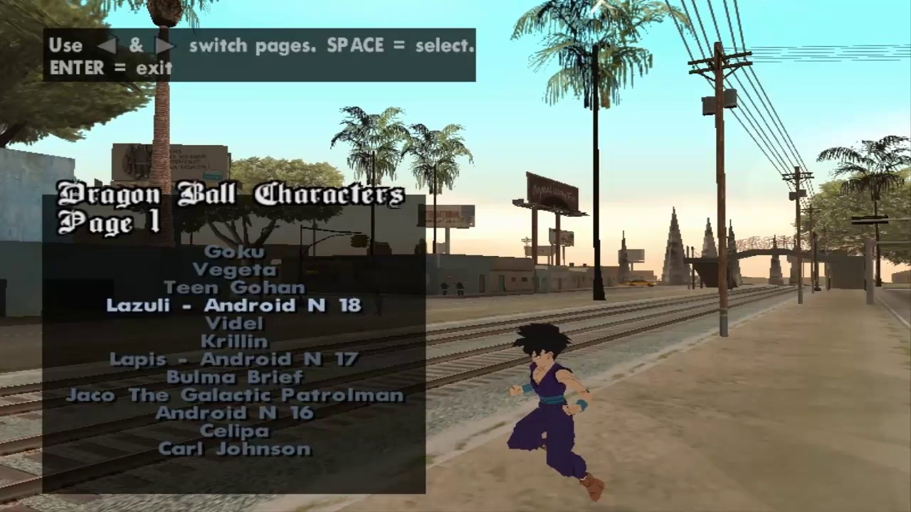